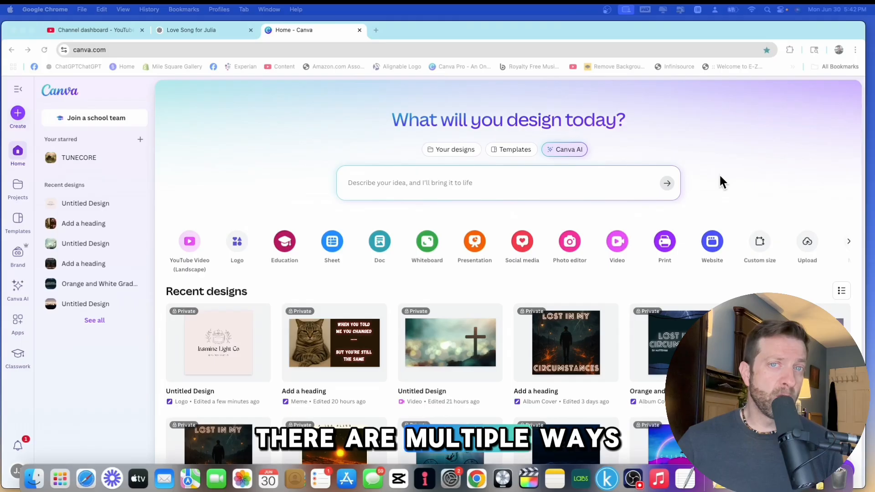
Ask Canva AI to create a logo for my scented candle business which is called "It Just Makes Scents".
scroll(720, 175, down, 1)
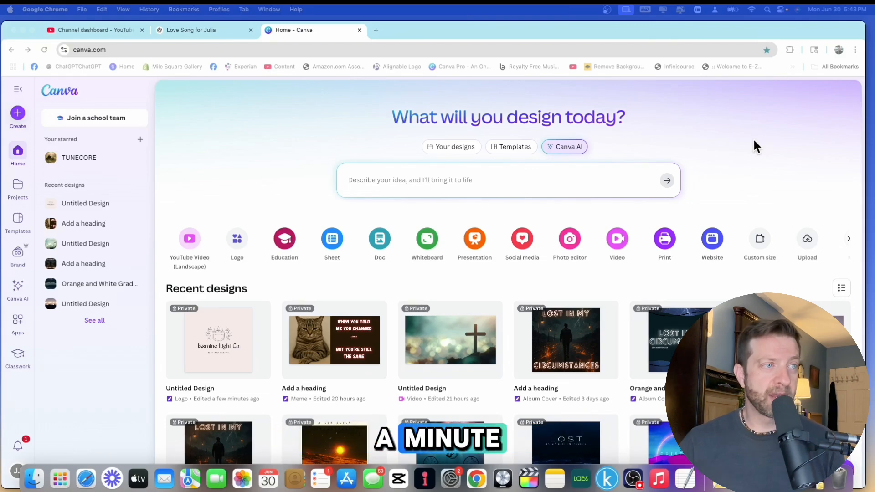
click(576, 147)
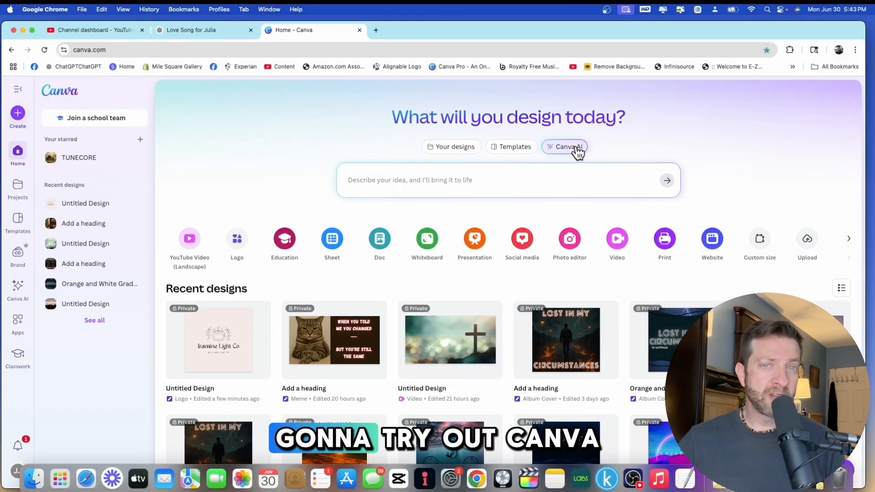
click(400, 179)
text(create )
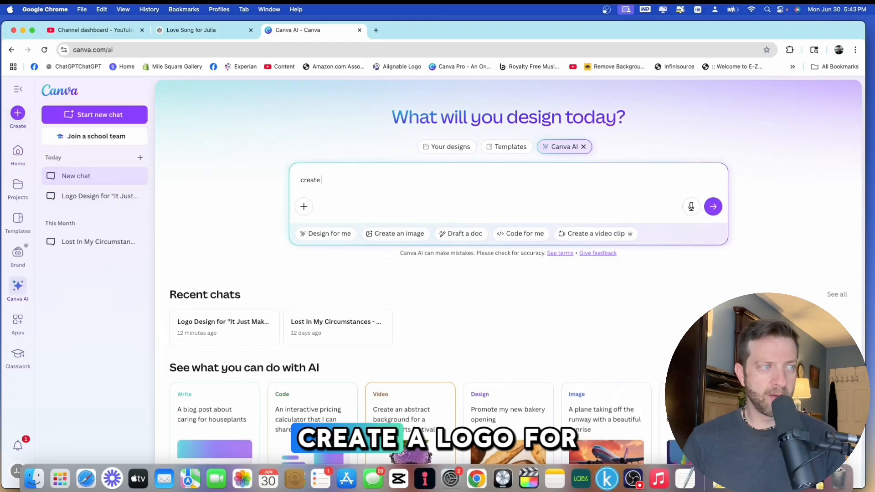
text(a logo)
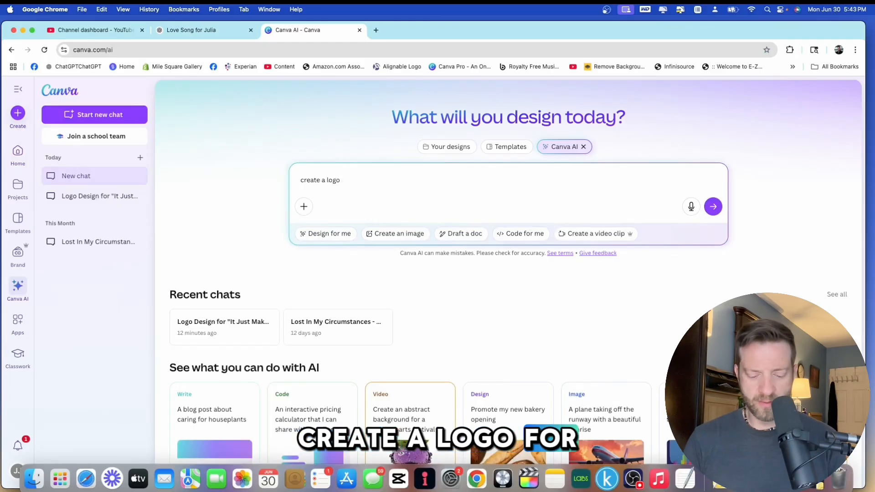
text( for my )
text(sc)
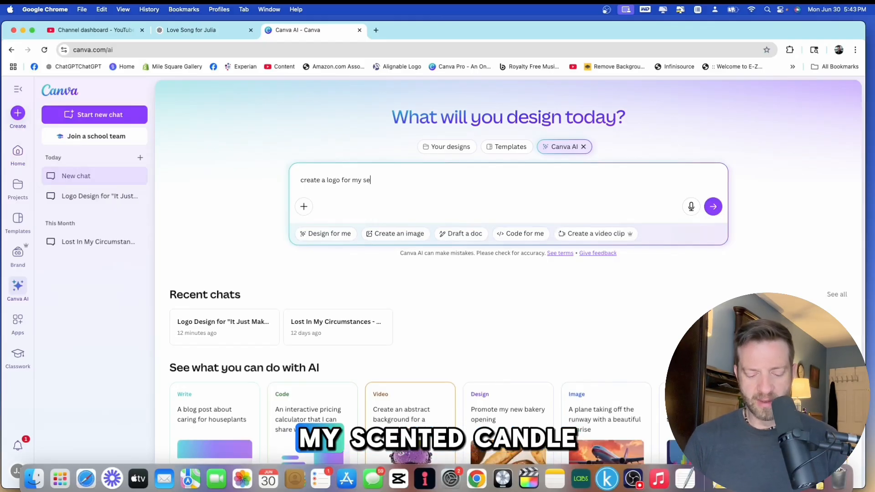
text(ented canc)
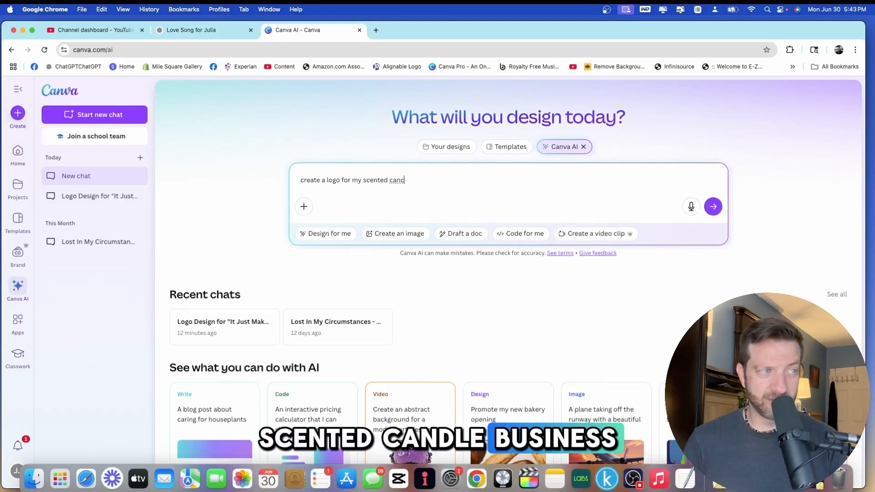
key(BackSpace)
text(dle)
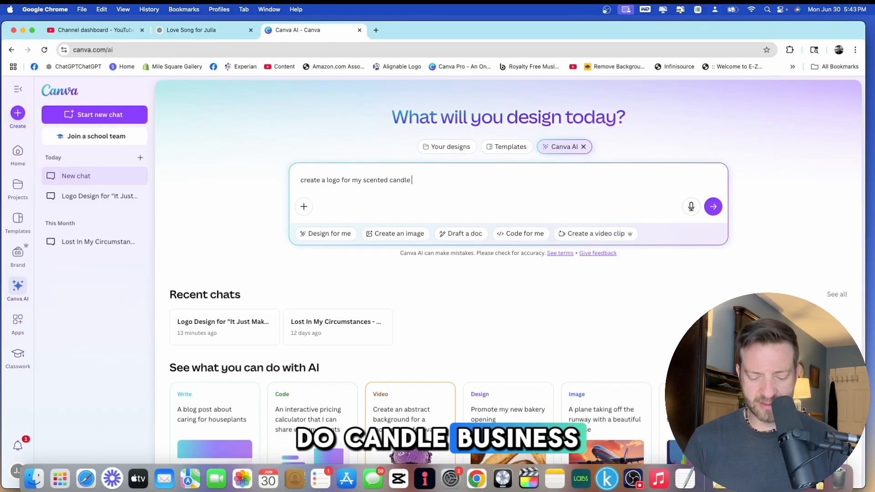
text( business which is ca)
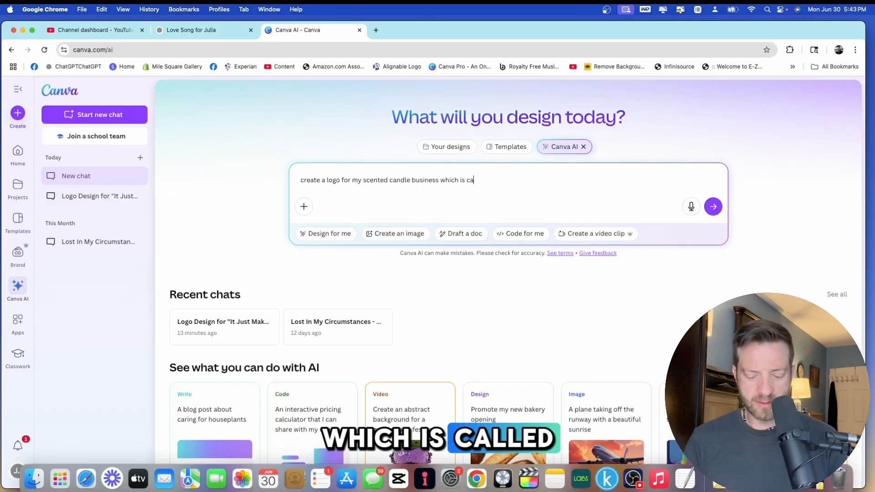
text(lled)
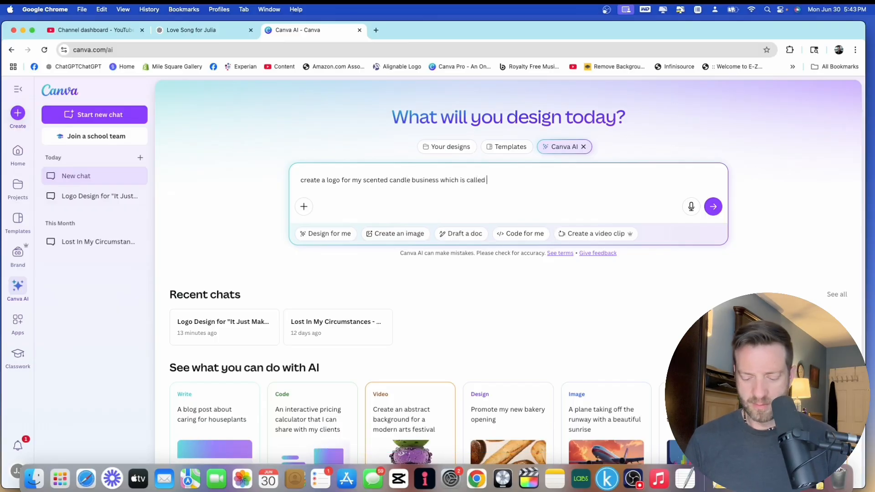
text( "It Just Ma)
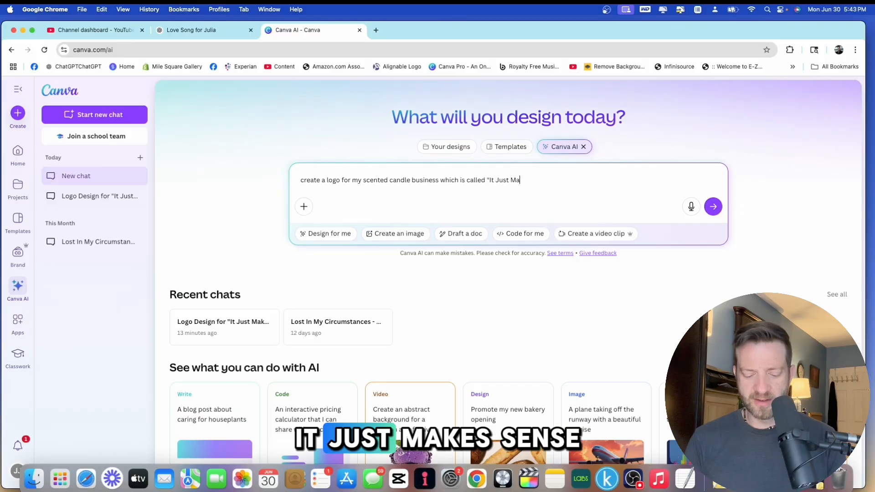
text(kes Scents".)
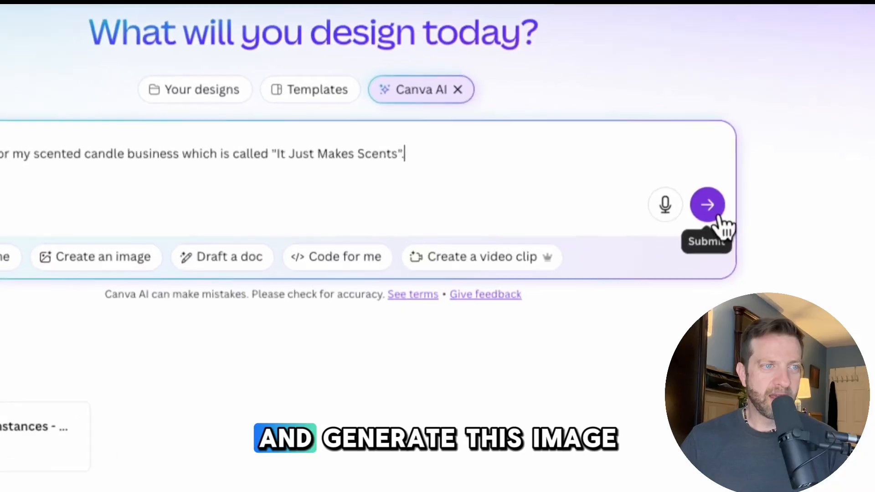
click(709, 206)
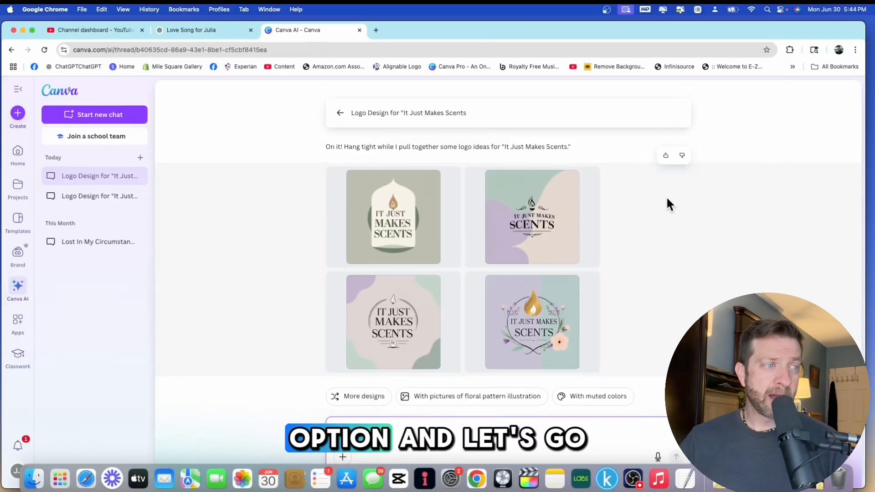
Return to the home page and start a new blank Logo design.
click(17, 155)
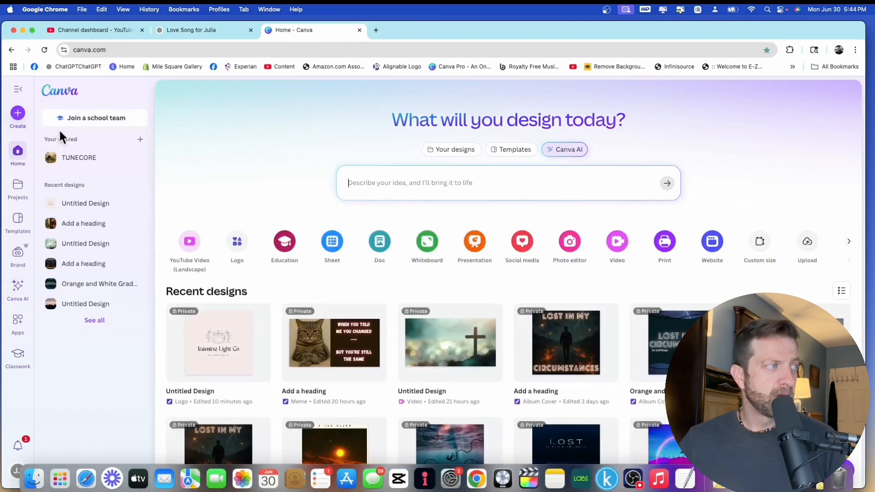
click(17, 117)
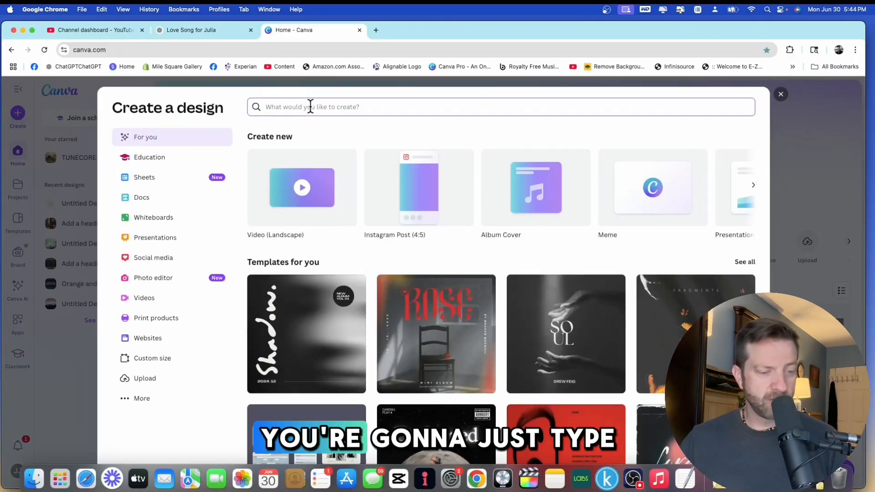
text(logo)
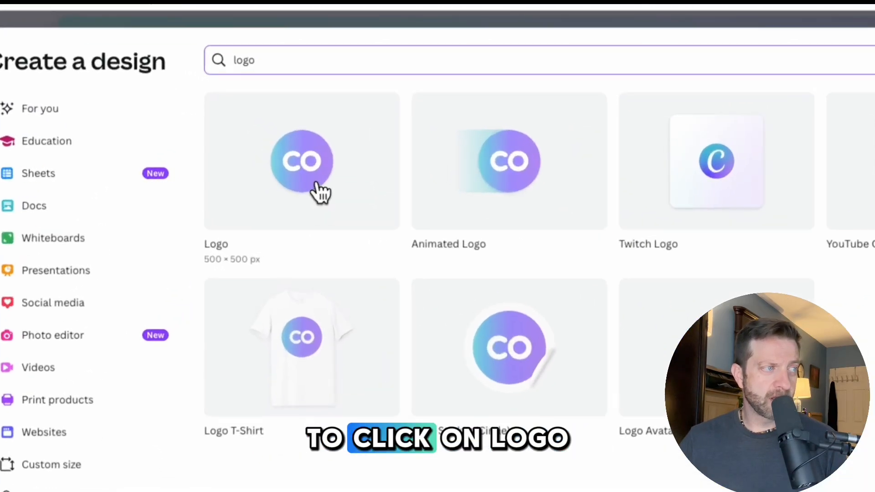
click(316, 182)
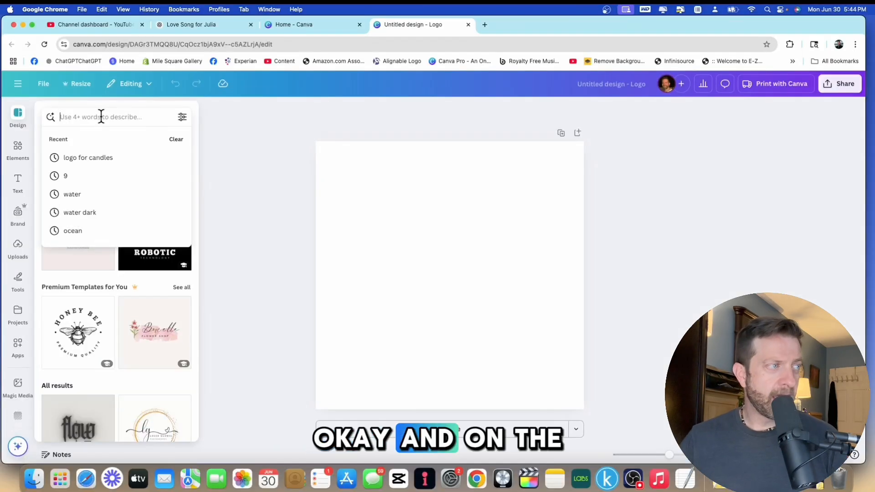
Search the design templates for scented candles.
click(197, 122)
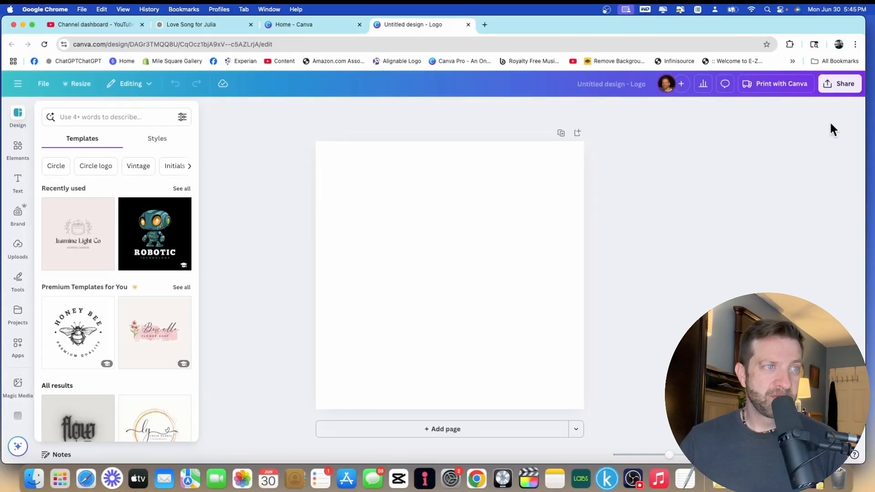
drag(767, 21, 775, 21)
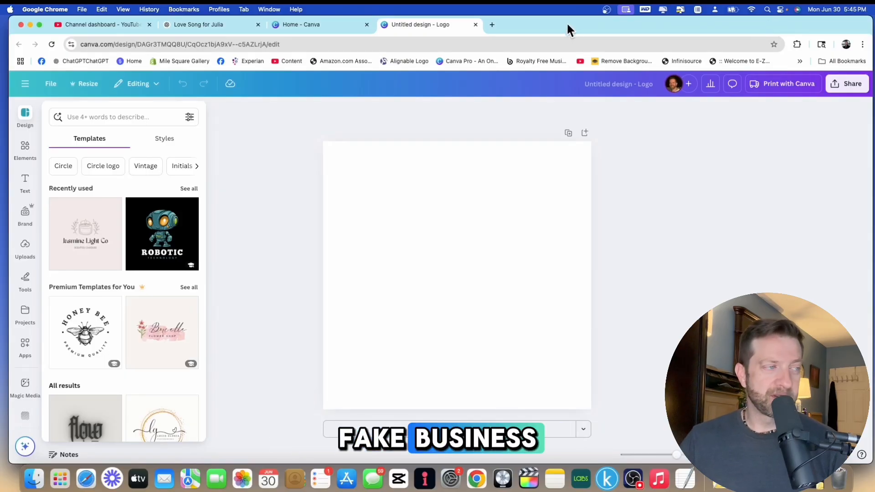
click(26, 119)
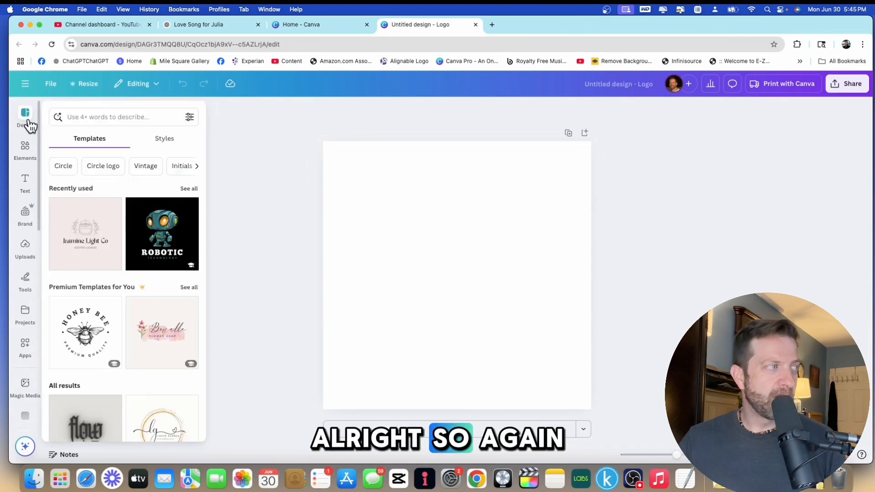
click(90, 113)
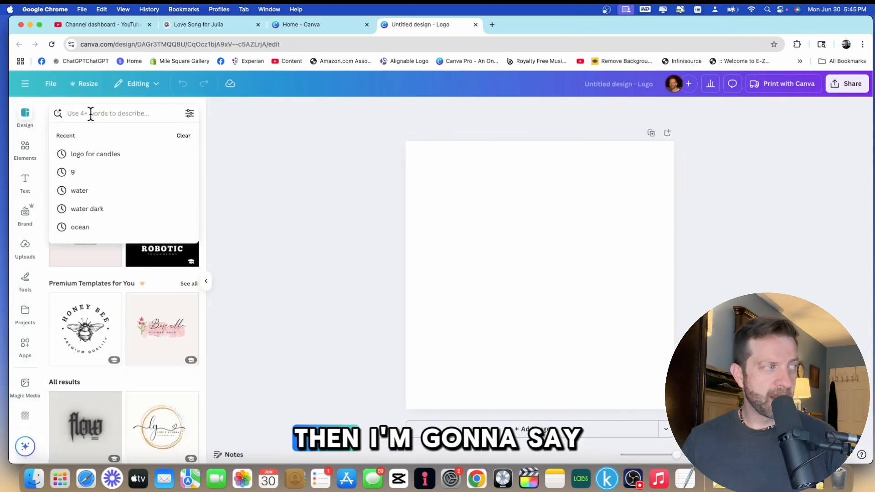
text(scented )
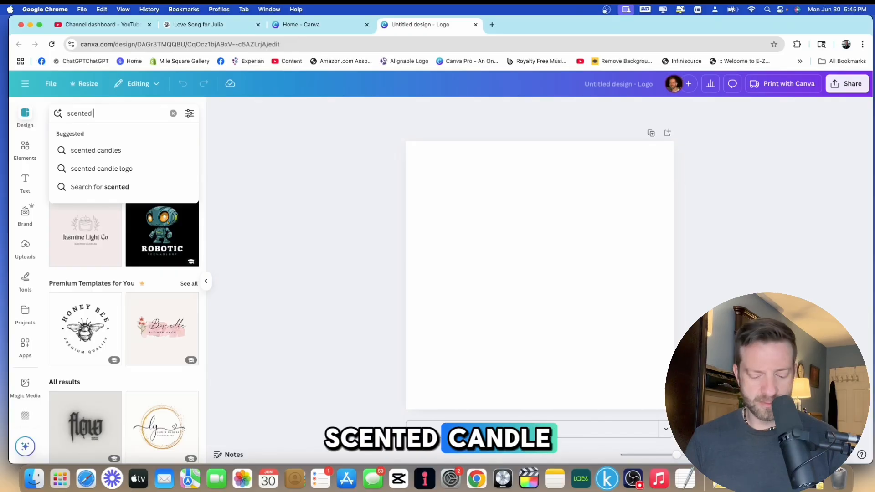
text(can)
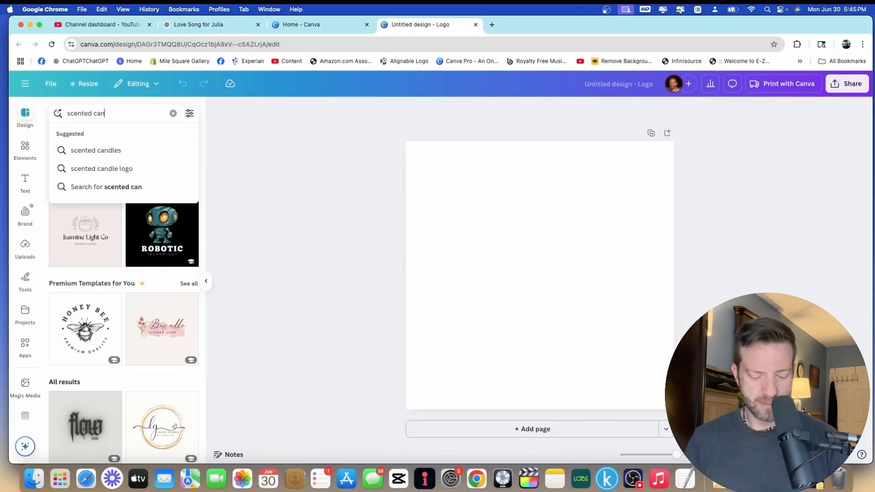
text(dles)
key(Return)
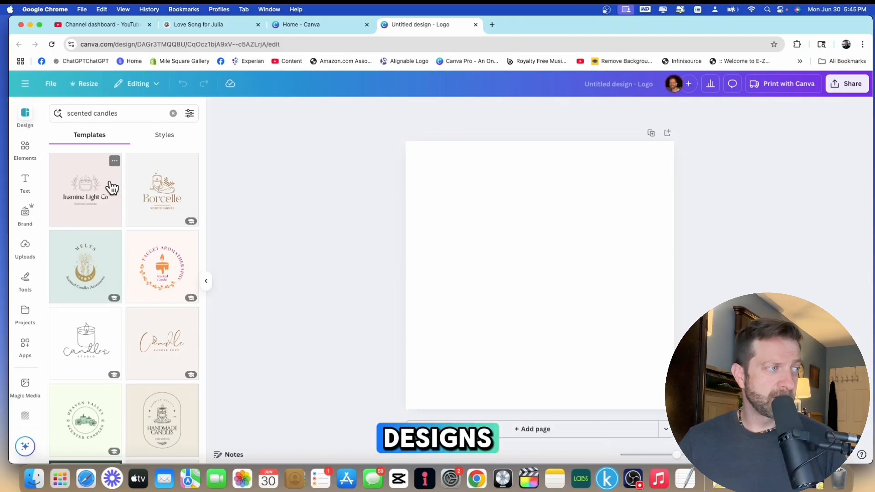
Browse the scented candles templates and open the Black White Minimalist Illustration Candle Shop Logo template.
scroll(113, 188, down, 5)
scroll(112, 187, down, 4)
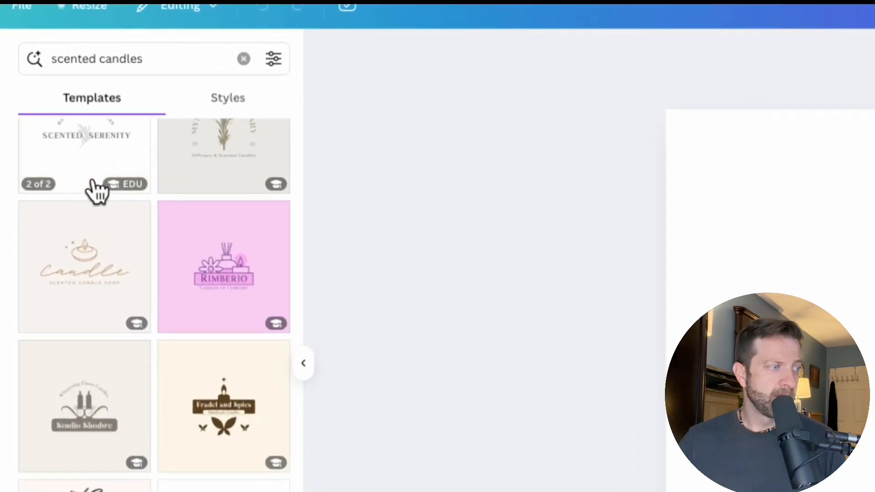
scroll(93, 190, down, 7)
scroll(97, 189, up, 3)
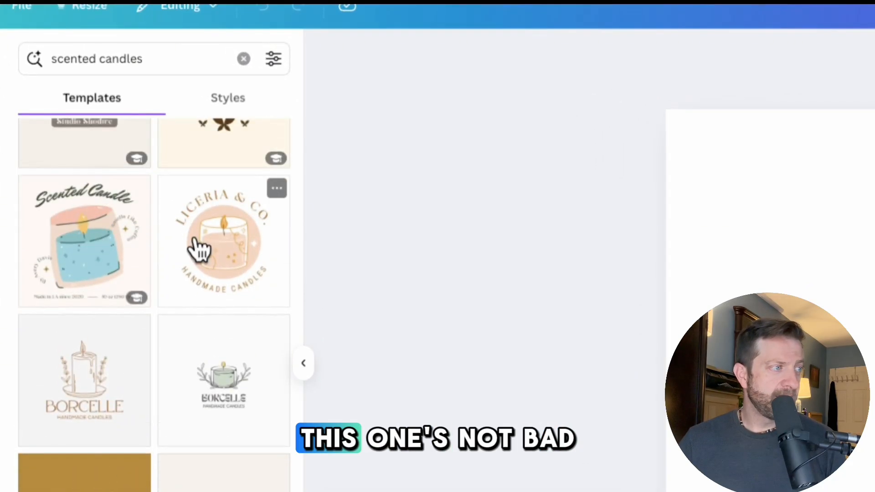
scroll(222, 251, down, 10)
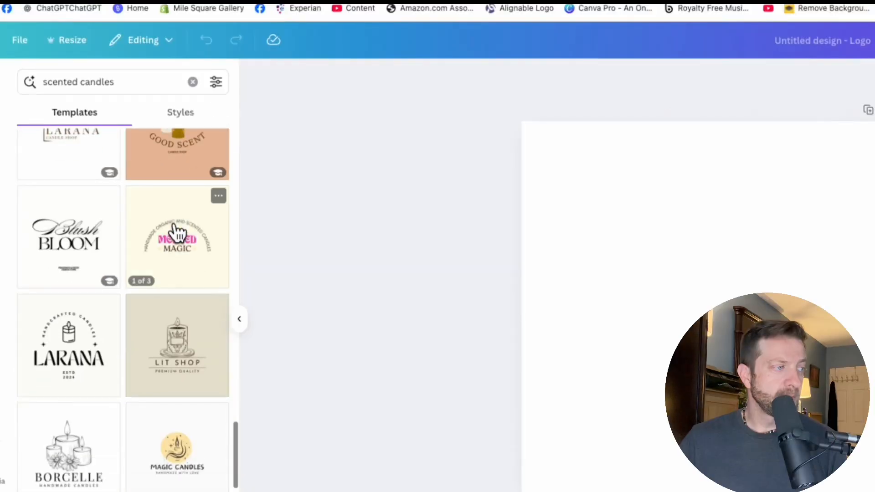
scroll(177, 233, down, 5)
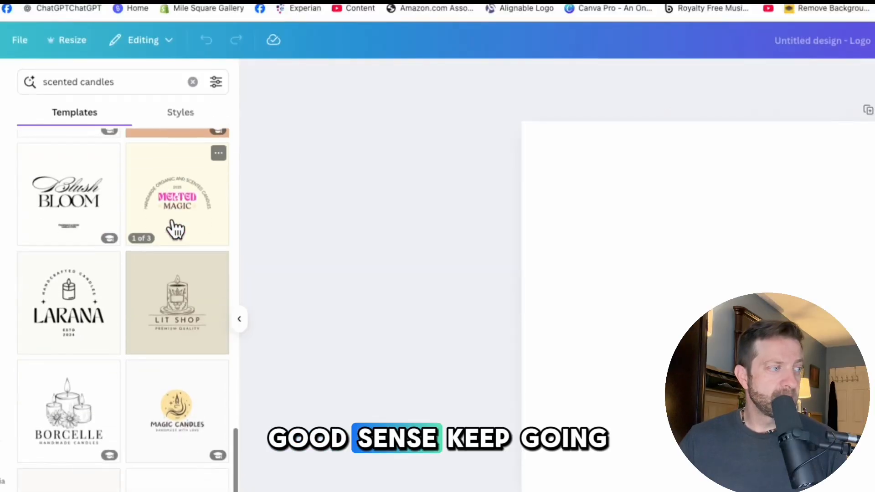
scroll(154, 228, down, 12)
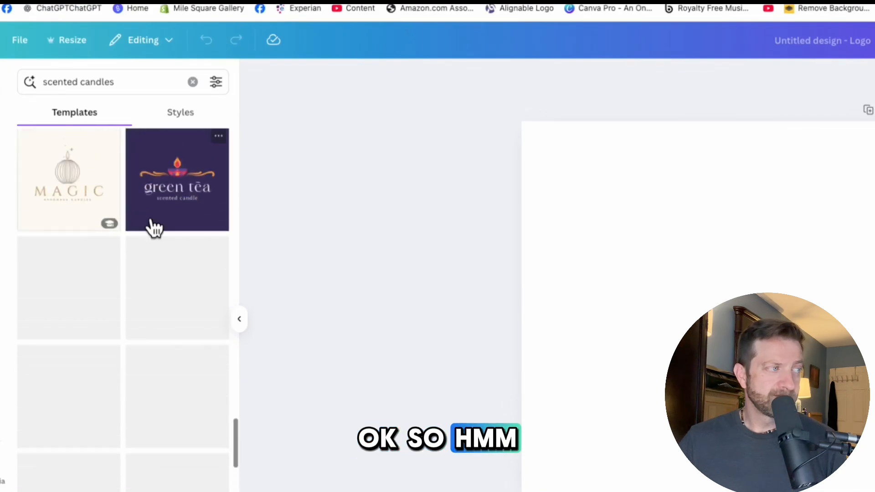
scroll(154, 228, down, 3)
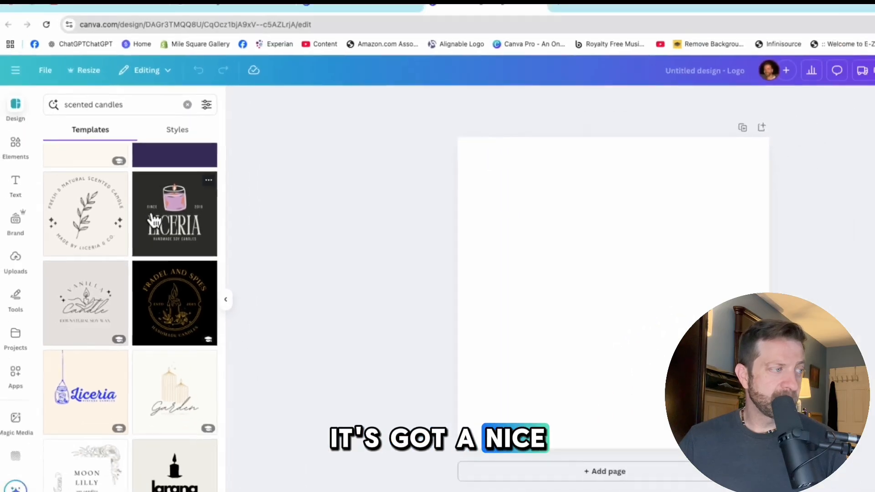
scroll(104, 241, down, 5)
scroll(133, 227, down, 5)
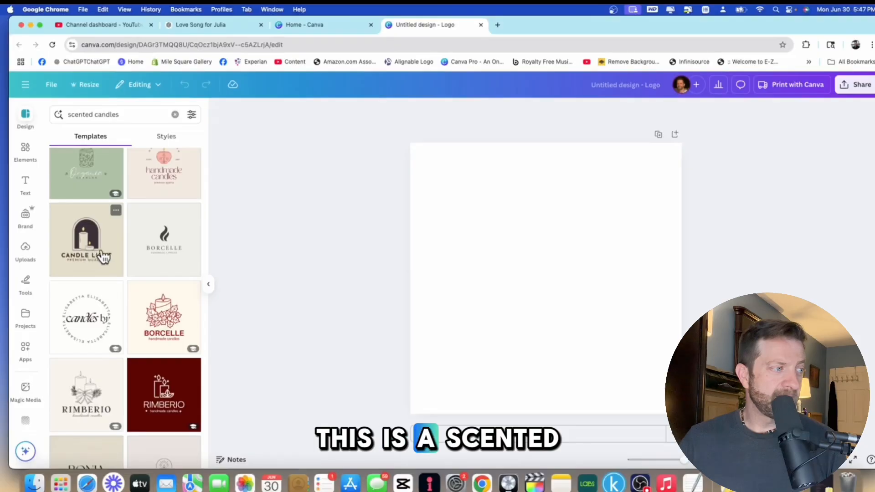
scroll(104, 256, down, 8)
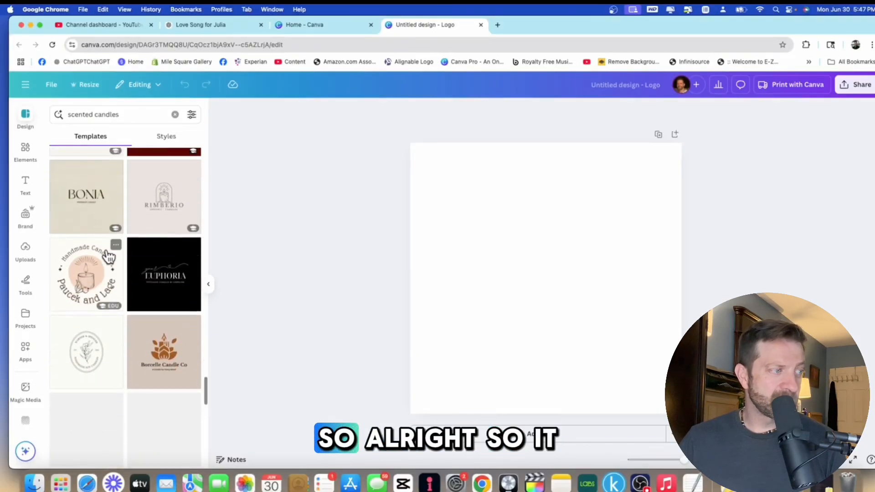
scroll(108, 257, down, 5)
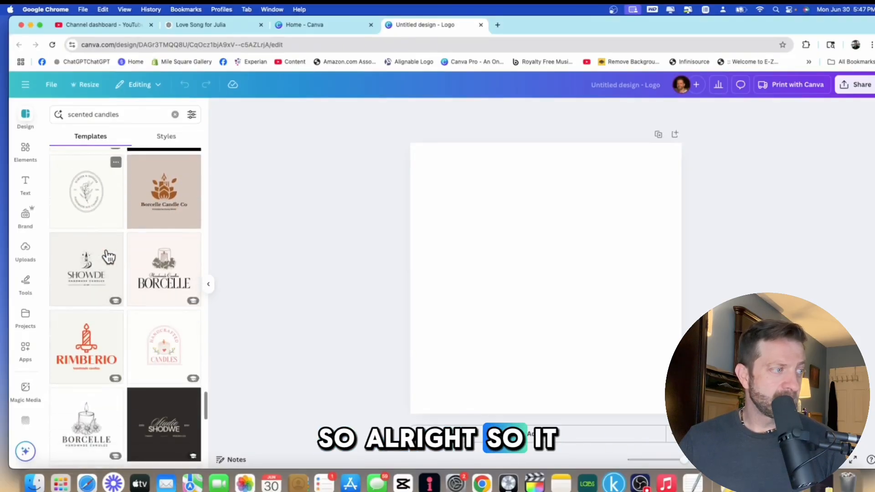
scroll(108, 257, down, 4)
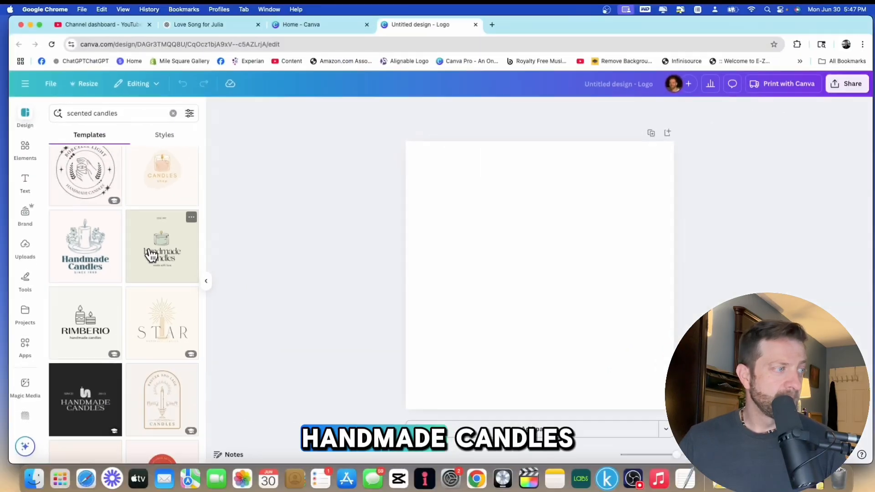
scroll(123, 253, down, 8)
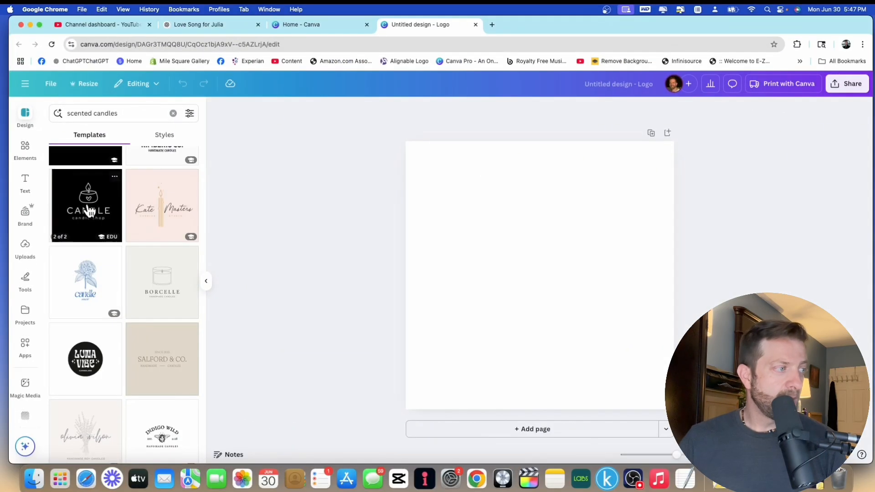
click(87, 211)
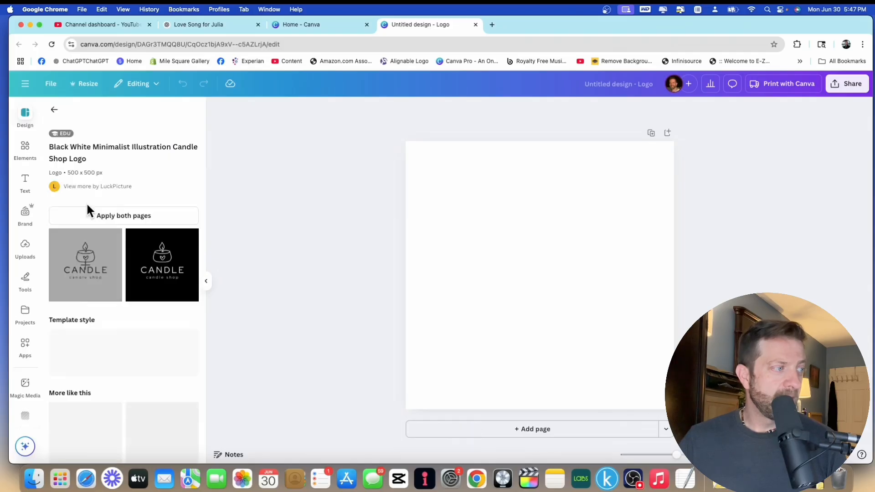
Apply the light candle template page and replace the CANDLE heading with IT JUST MAKES.
click(120, 262)
click(413, 264)
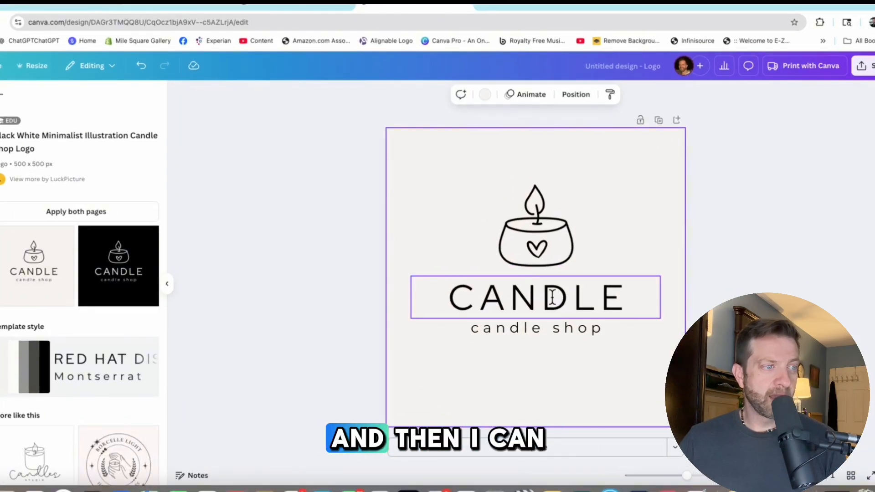
click(552, 297)
double_click(572, 298)
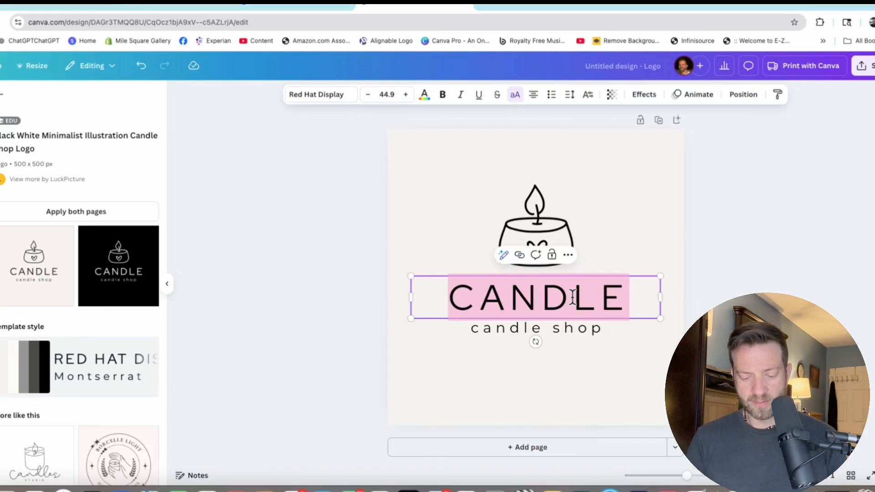
text(IT JUST MAKES)
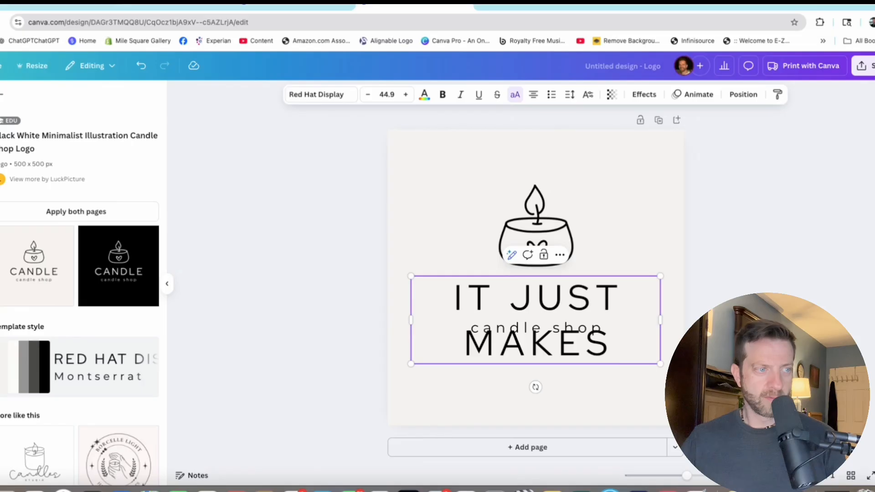
Select the whole heading text and reduce its font size to 22.9.
drag(634, 345, 440, 299)
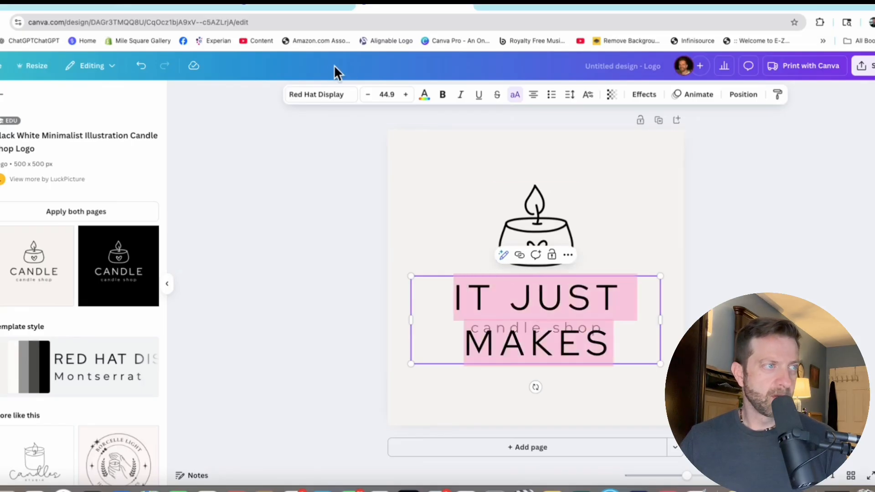
click(365, 95)
click(365, 96)
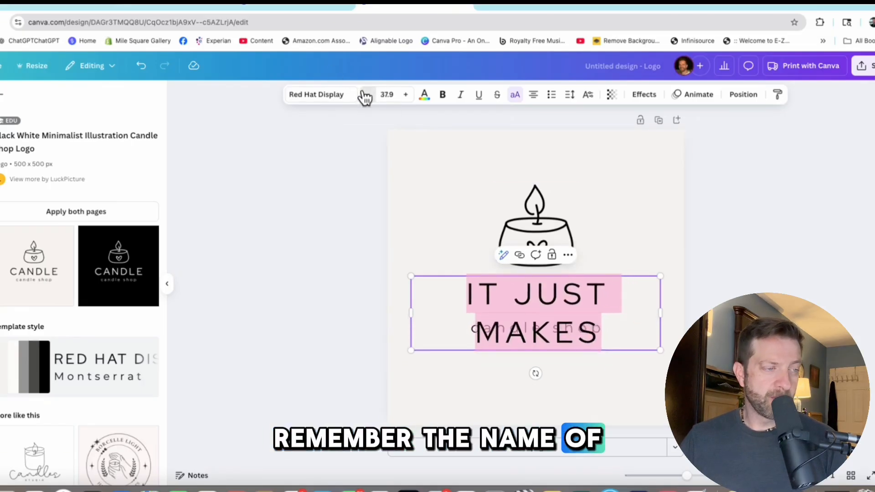
click(365, 95)
click(365, 95)
click(365, 96)
click(365, 95)
click(365, 95)
click(365, 95)
click(365, 96)
click(365, 96)
click(365, 95)
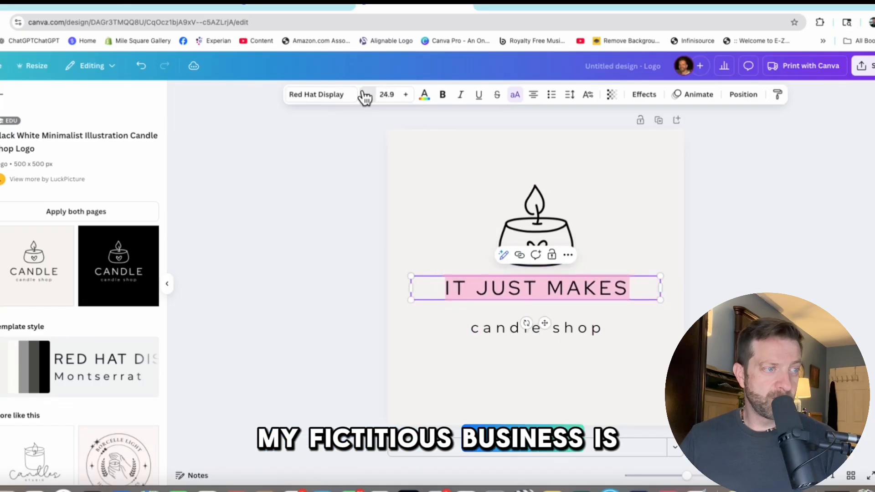
double_click(365, 96)
Add SCENTS on a new line at the end of the heading.
click(531, 326)
click(531, 327)
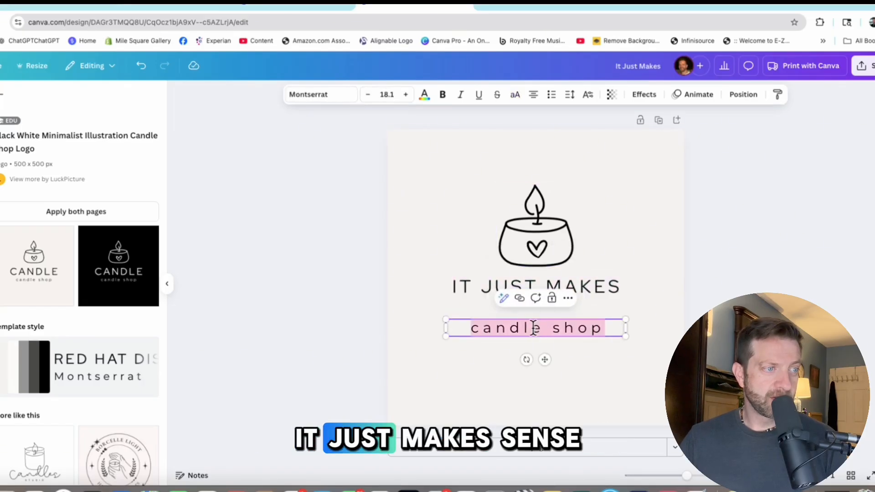
click(623, 285)
click(622, 285)
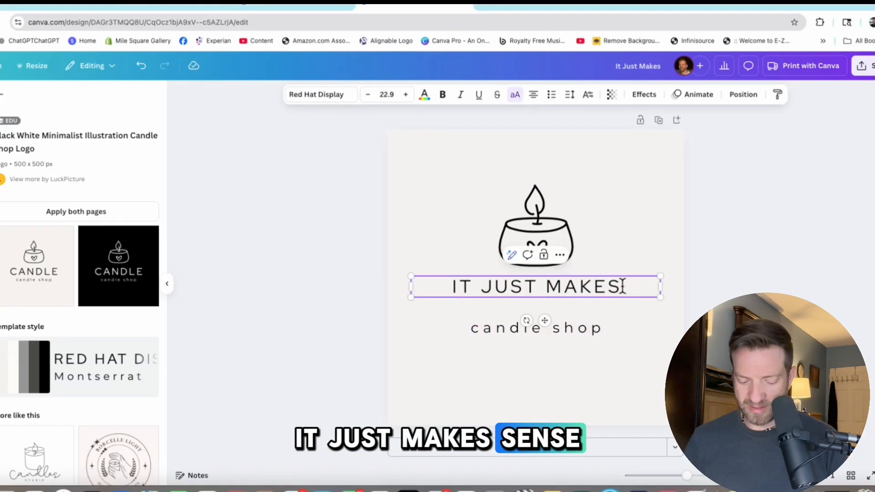
key(Return)
text(SCENTS)
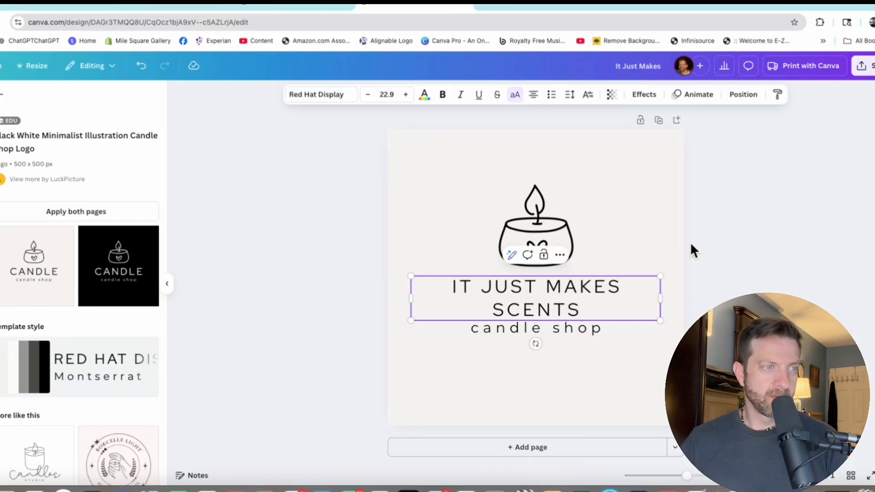
Replace the candle shop subtitle with Scented Candles.
click(554, 325)
click(555, 325)
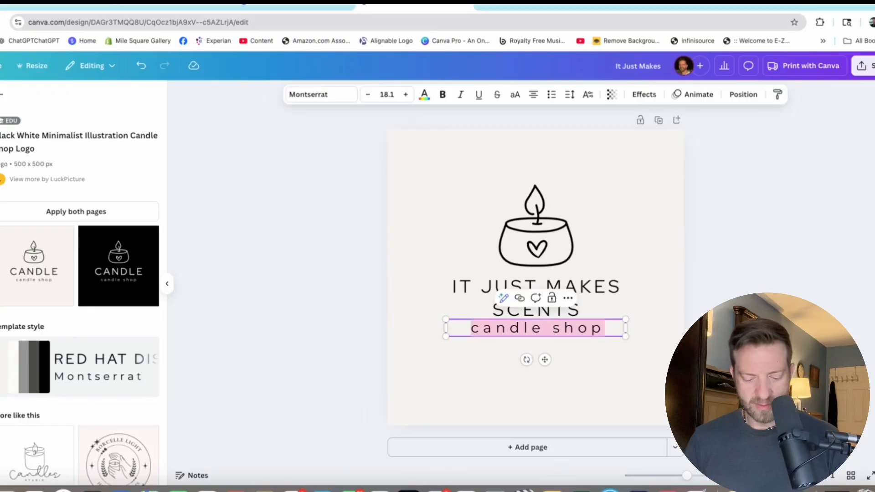
text(Scented C)
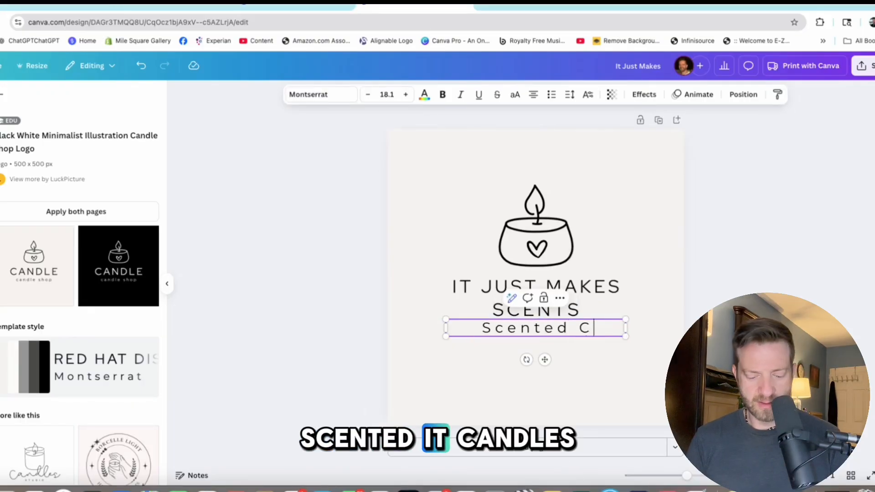
text(ancl)
text(es)
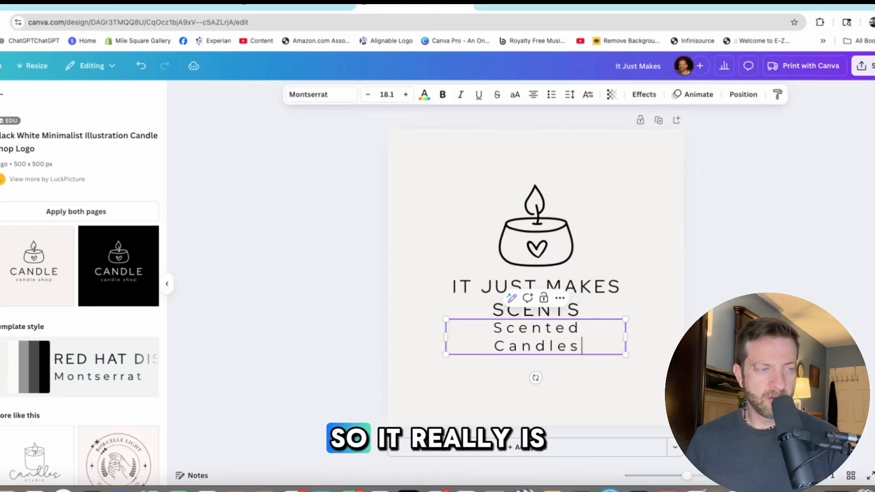
click(638, 229)
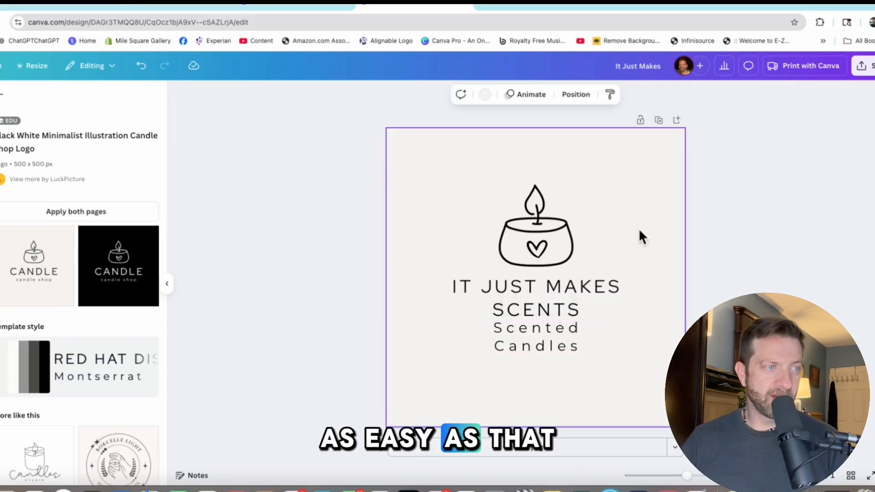
Widen the Scented Candles text box to fit on one line and re-center it under the heading.
click(537, 337)
drag(624, 336, 680, 327)
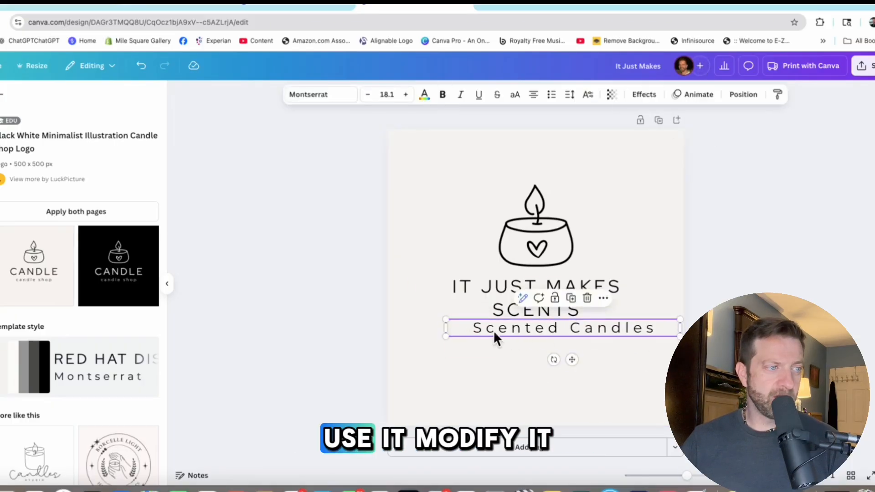
drag(539, 332, 514, 334)
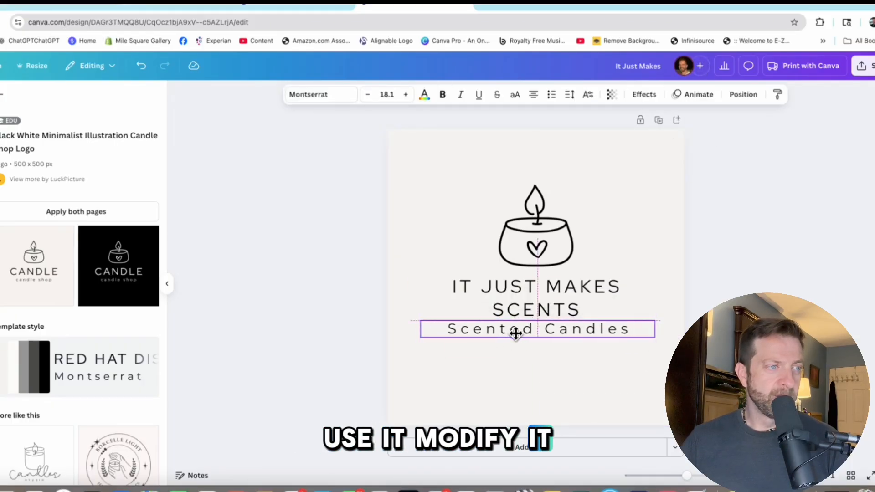
Change the Scented Candles text colour to red.
click(425, 96)
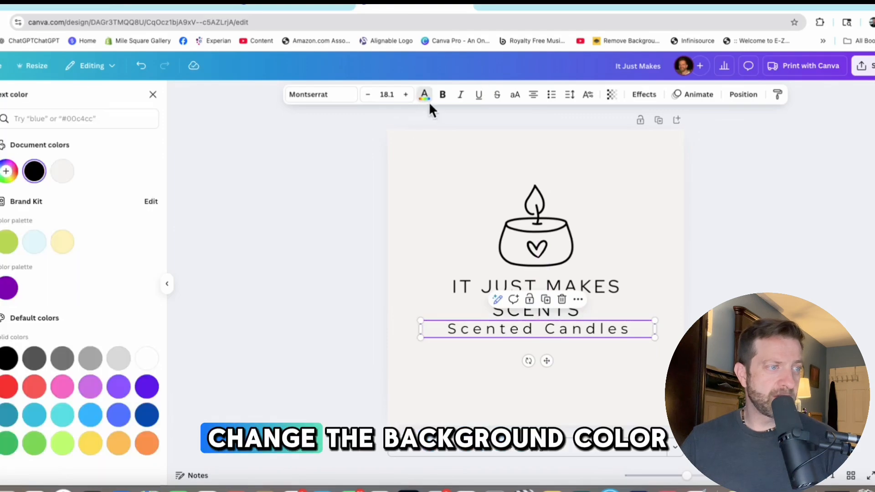
click(34, 390)
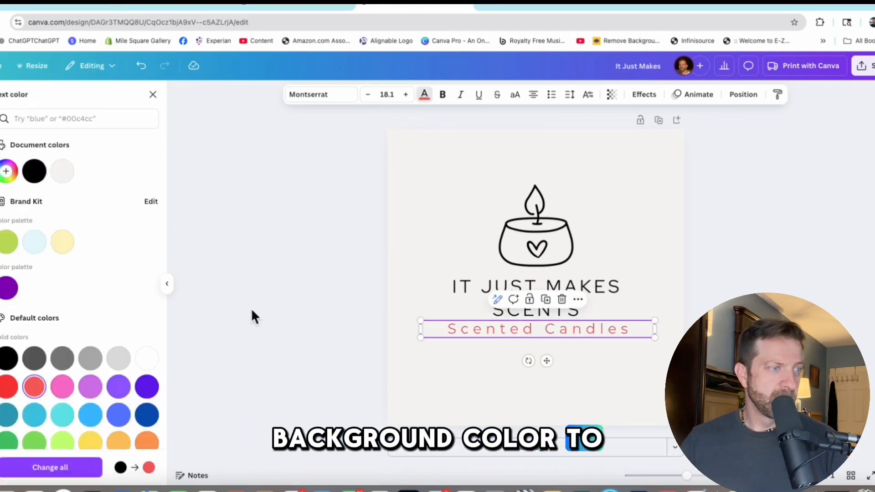
click(417, 169)
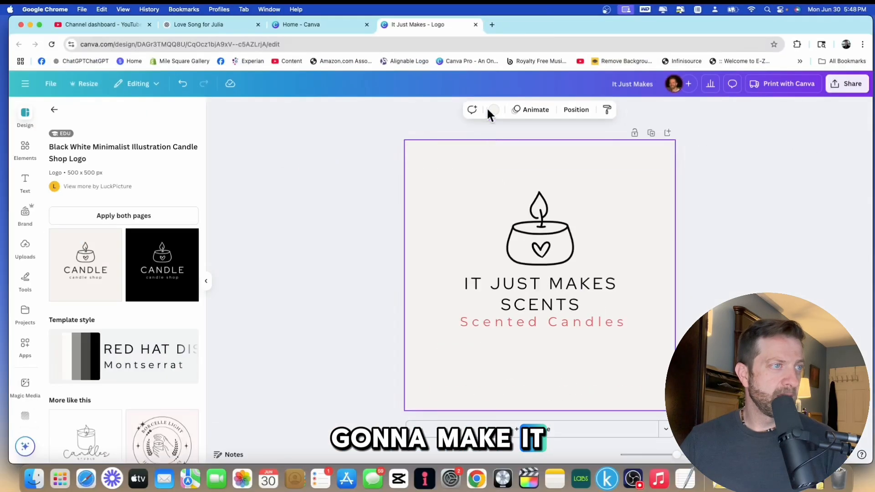
Set the page background colour to coral red.
click(493, 112)
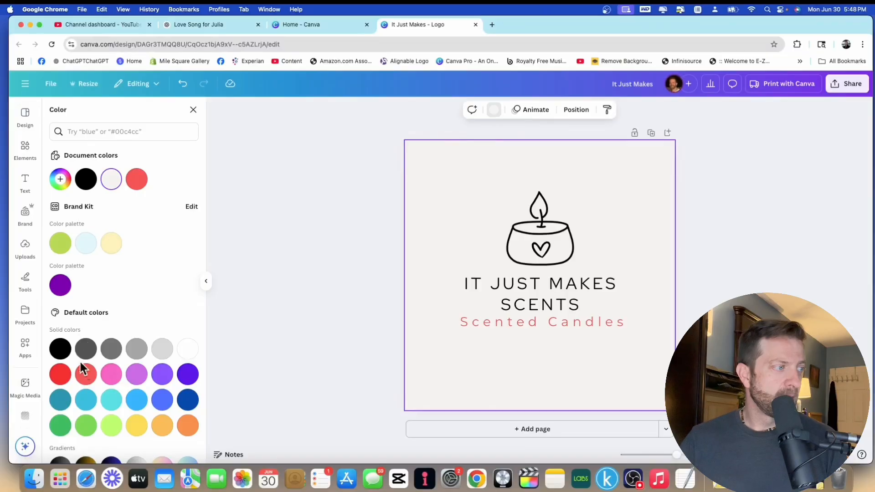
click(91, 377)
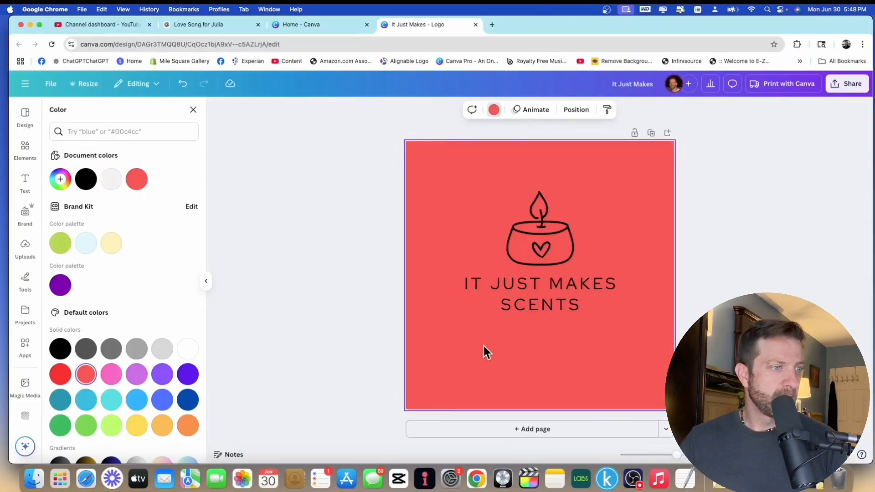
right_click(534, 335)
click(521, 332)
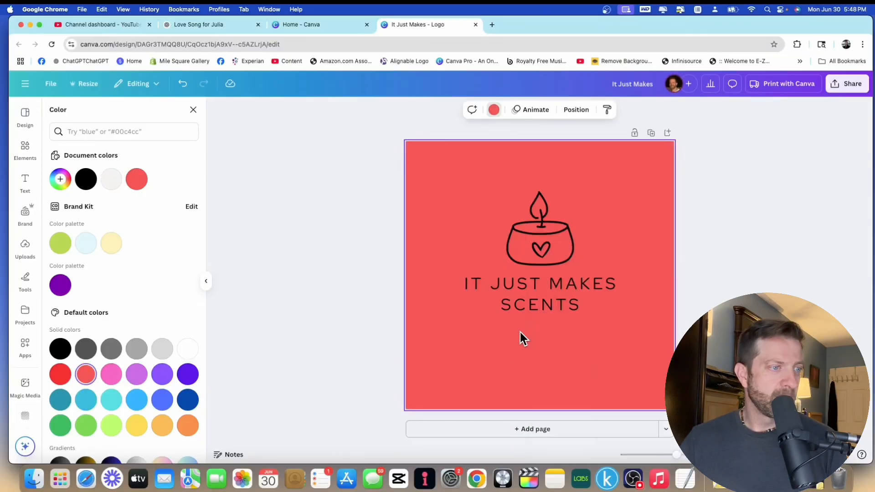
Change the Scented Candles text colour to black.
click(492, 327)
click(493, 325)
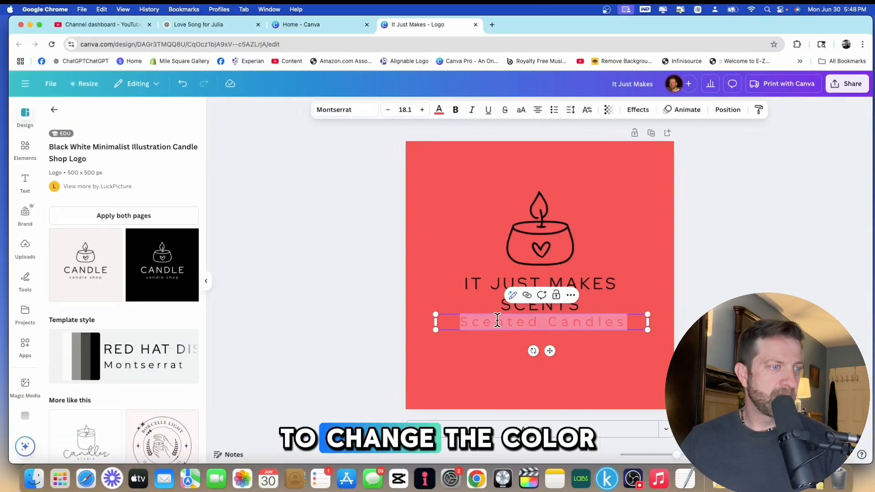
click(439, 109)
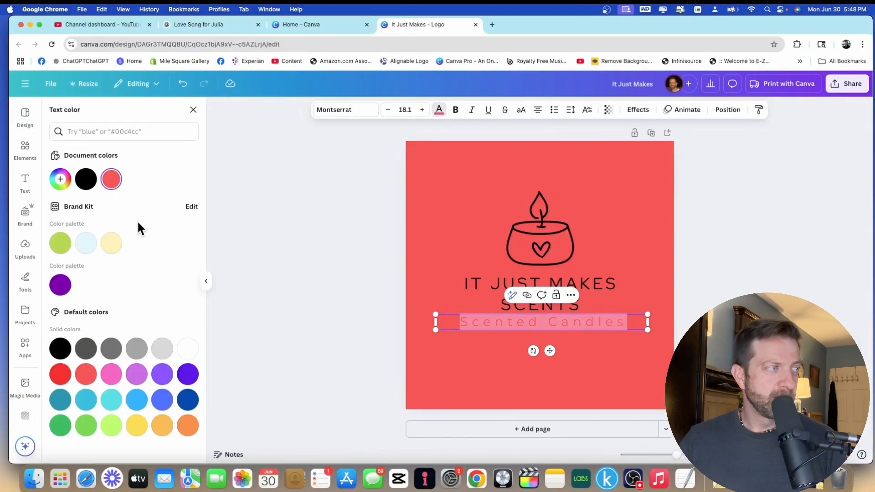
click(487, 191)
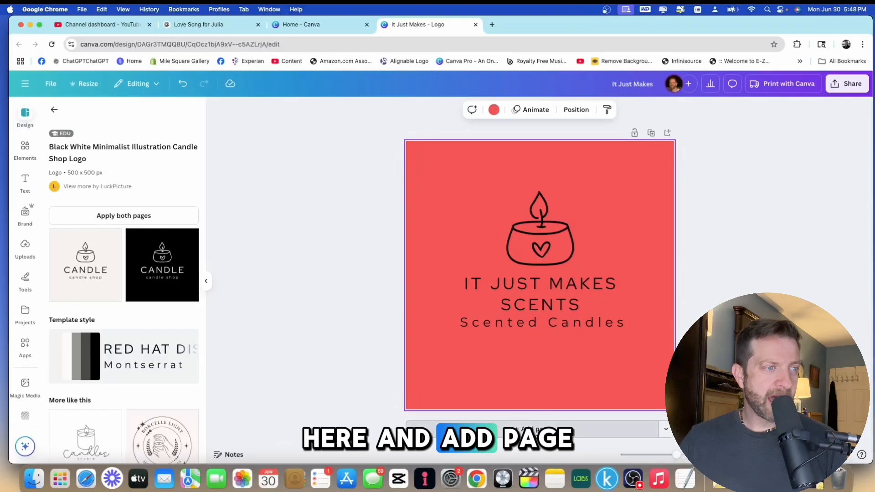
Add a second page and set its background colour to white.
click(537, 429)
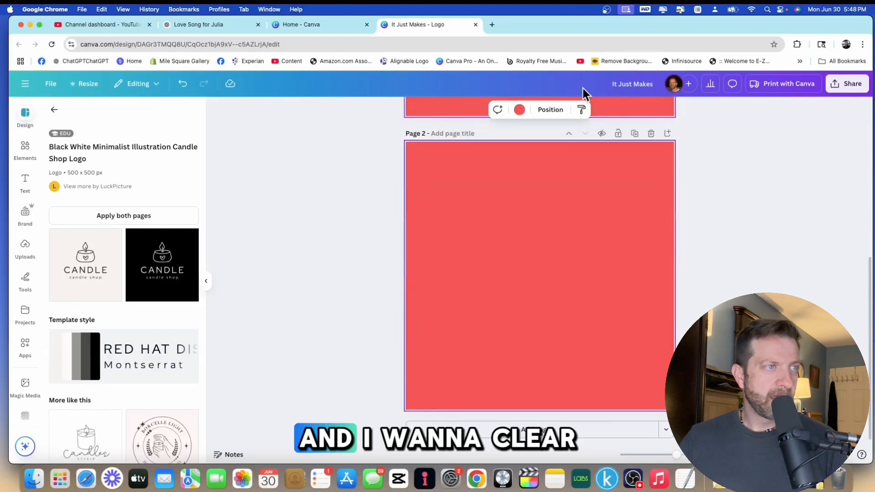
click(519, 110)
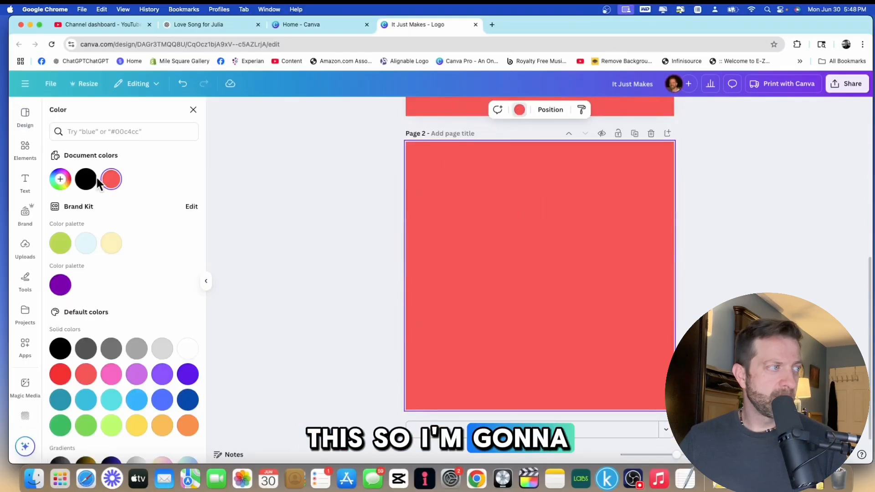
click(188, 349)
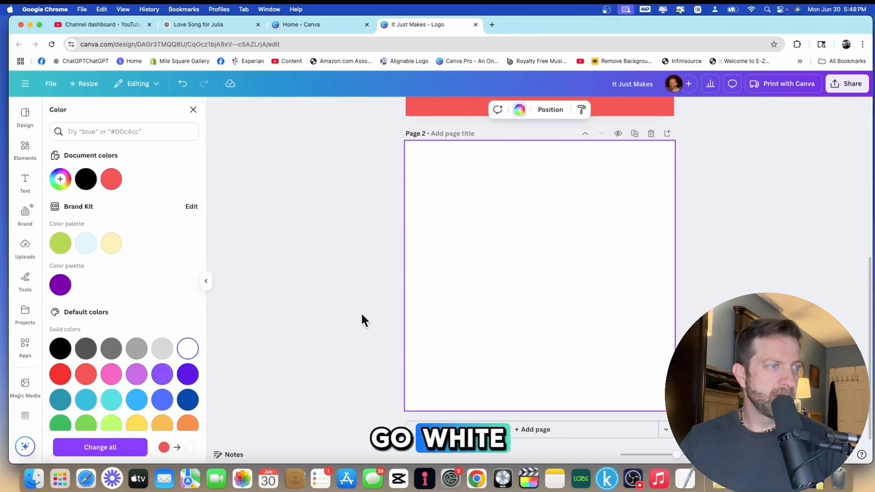
Scroll between the two pages to compare the finished logo with the blank page.
scroll(587, 250, up, 5)
scroll(586, 251, down, 5)
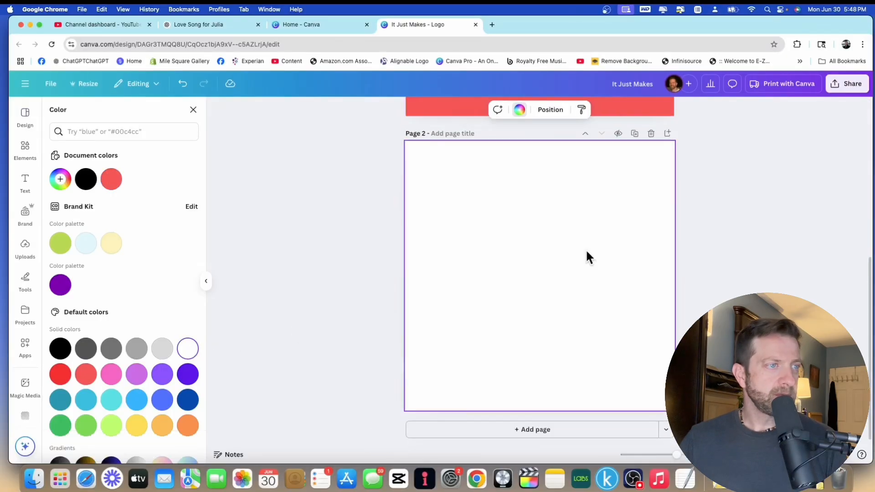
scroll(586, 251, up, 5)
click(537, 226)
click(579, 225)
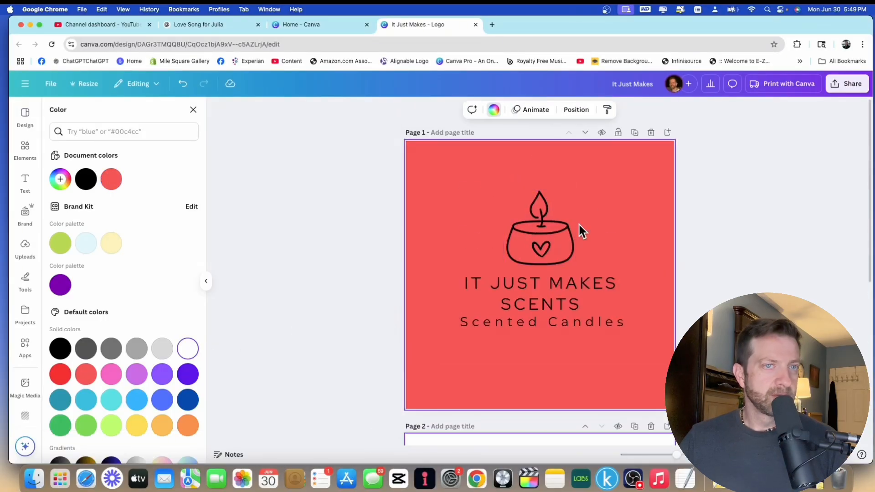
scroll(630, 221, down, 3)
scroll(630, 221, up, 3)
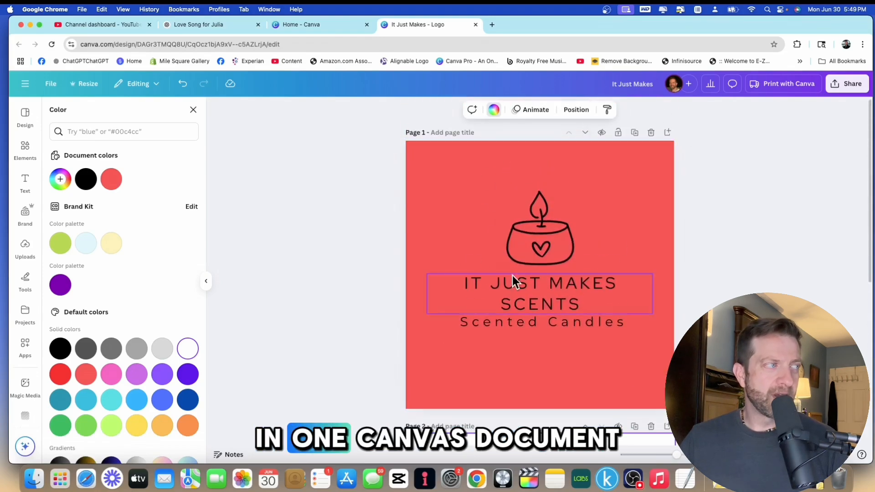
scroll(570, 192, down, 3)
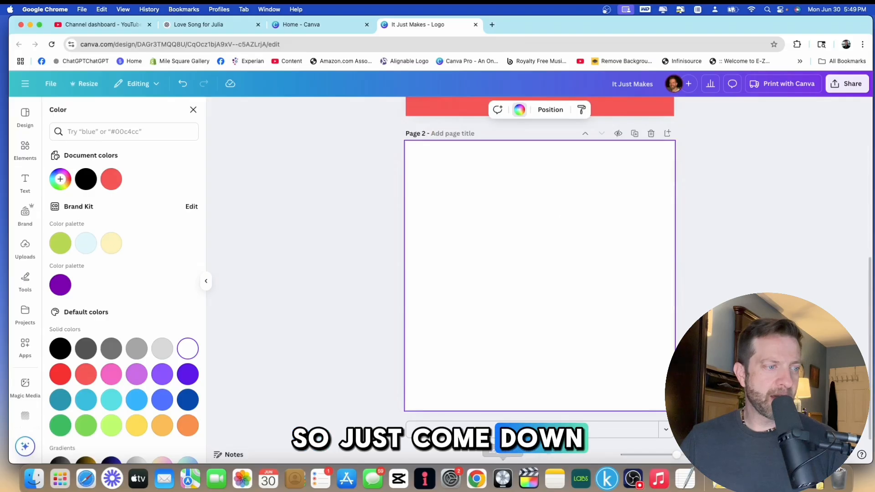
scroll(570, 349, up, 5)
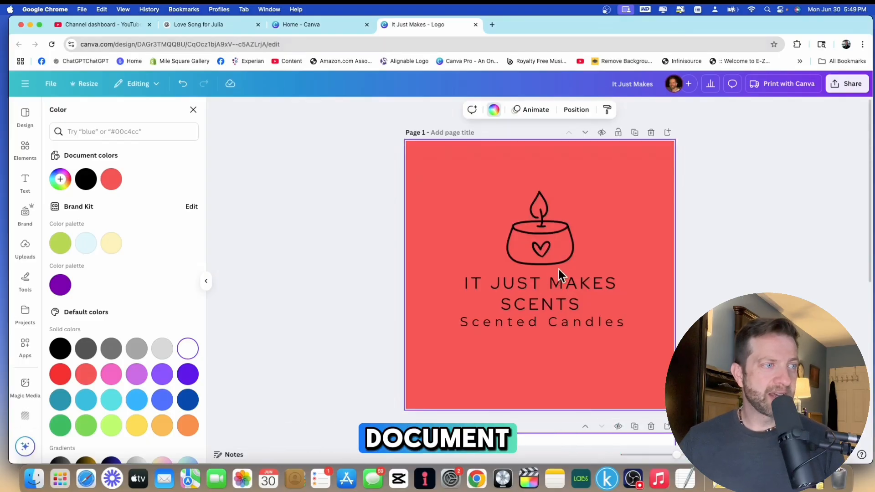
scroll(565, 262, down, 6)
scroll(570, 255, up, 3)
scroll(570, 256, up, 3)
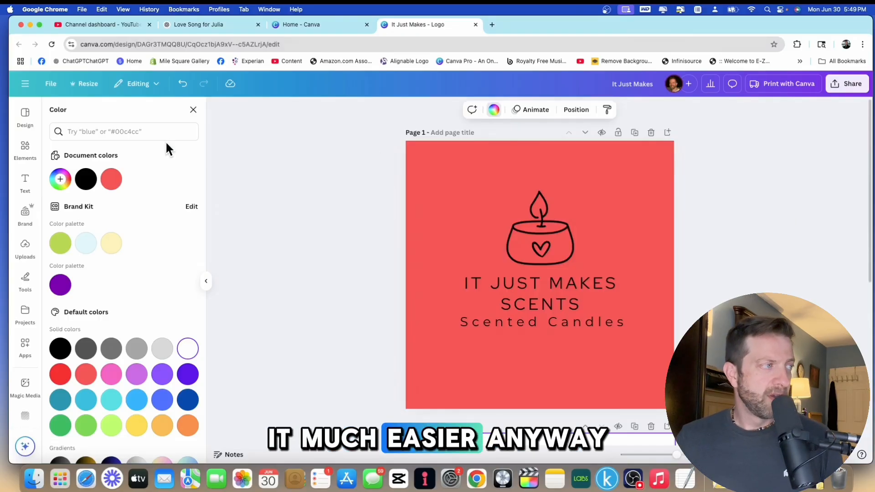
Search the design elements for candles on the blank second page.
click(26, 147)
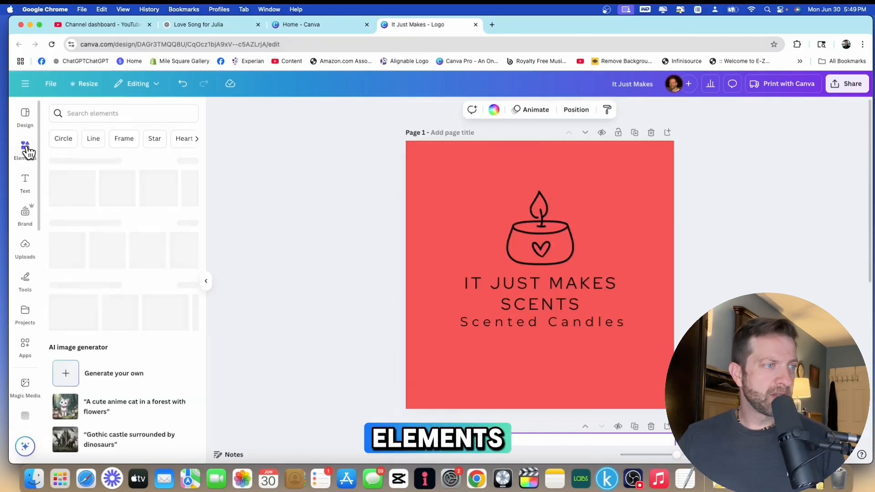
scroll(486, 244, down, 5)
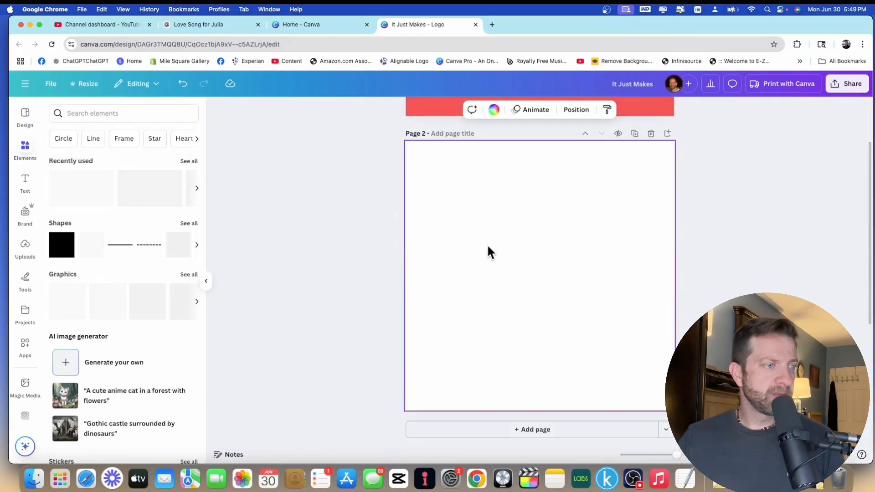
click(144, 114)
text(canv)
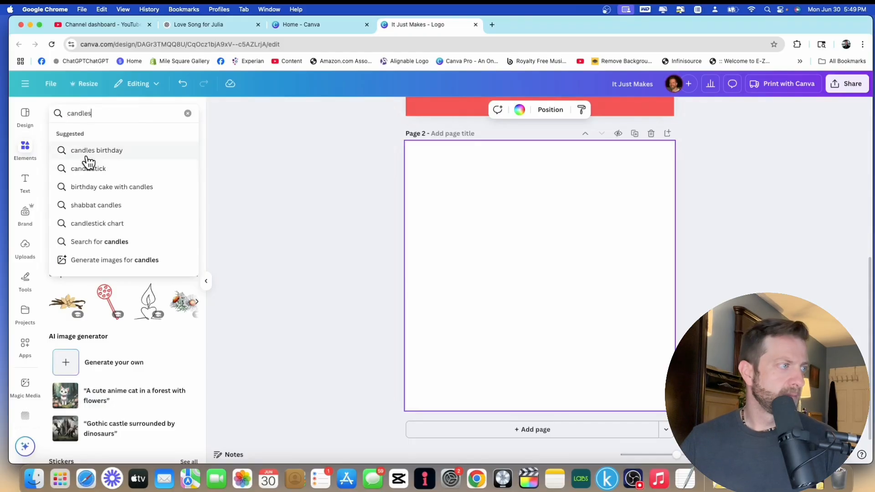
key(Return)
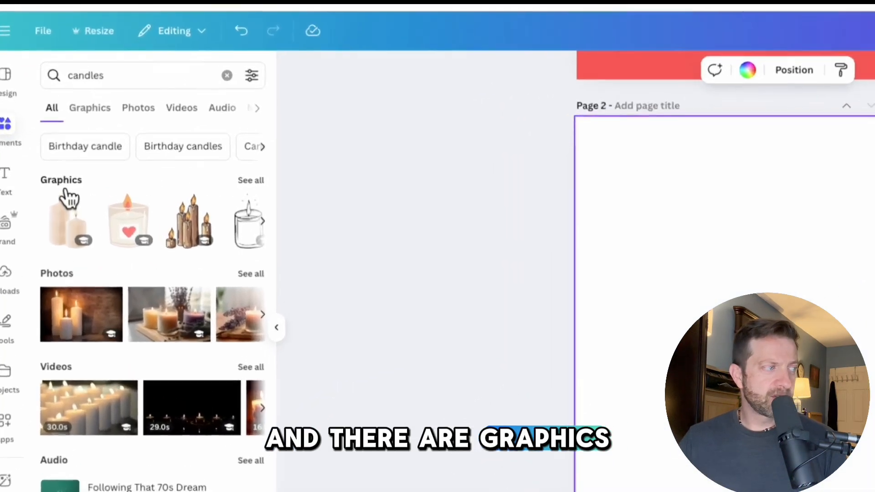
Browse the candle results and switch the search to the Candle suggestion.
scroll(85, 353, down, 2)
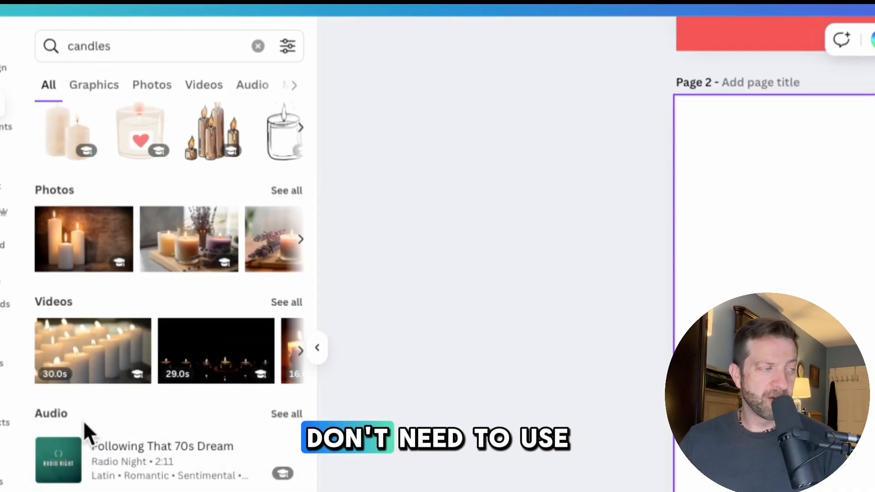
scroll(84, 420, up, 2)
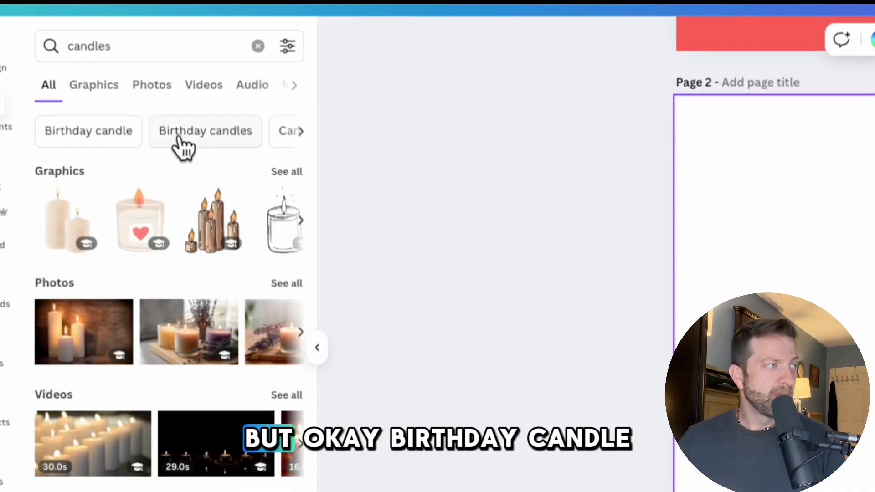
click(300, 131)
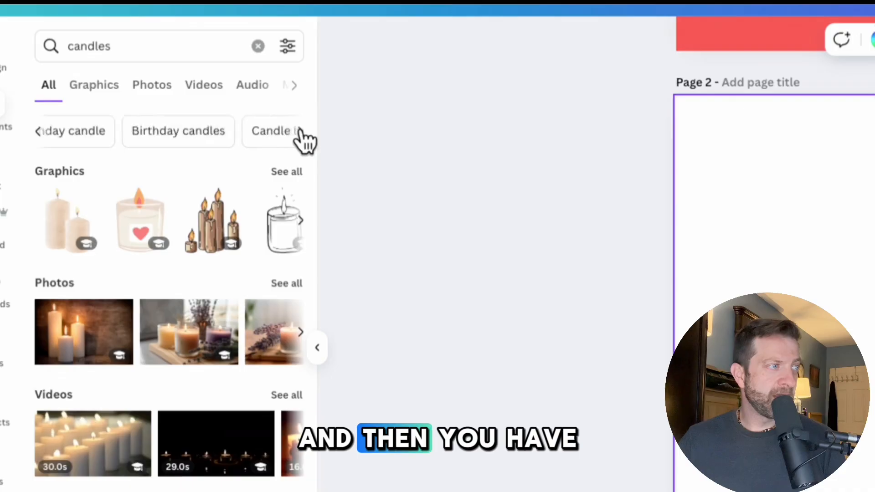
click(300, 131)
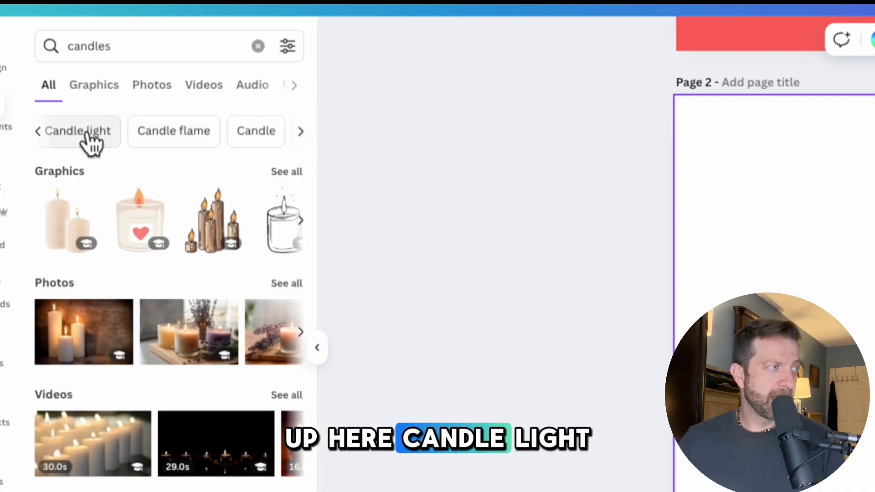
click(298, 131)
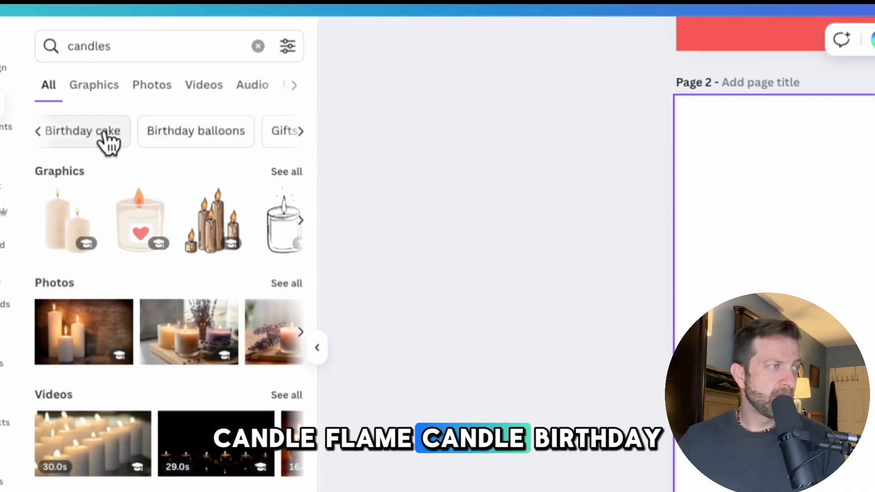
click(300, 132)
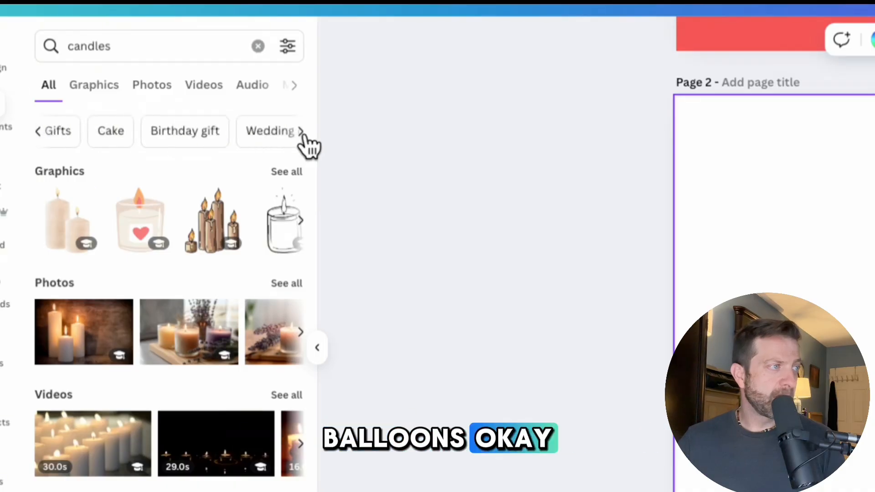
click(39, 132)
click(41, 134)
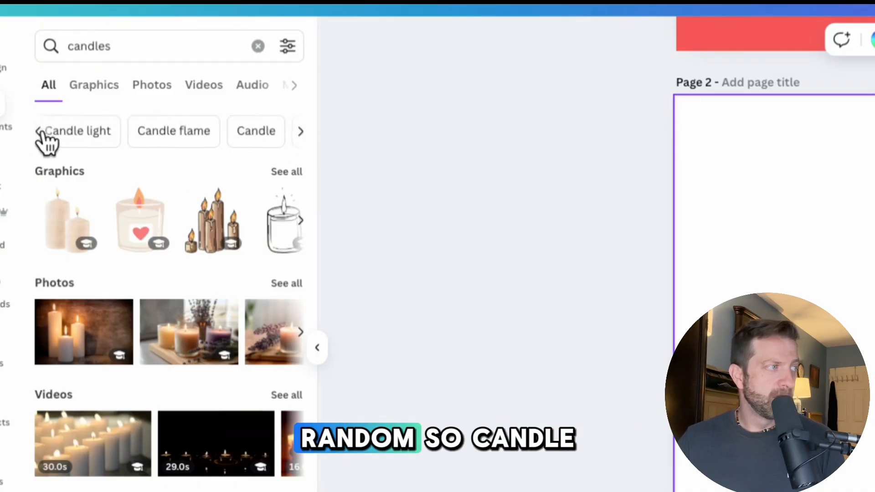
click(254, 141)
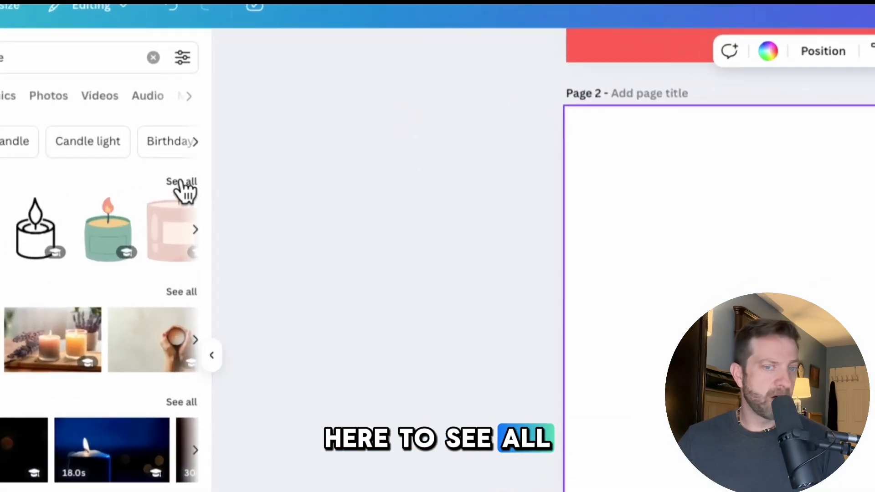
Add a watercolour candle jar graphic to page 2, shrink it and centre it on the page.
click(188, 183)
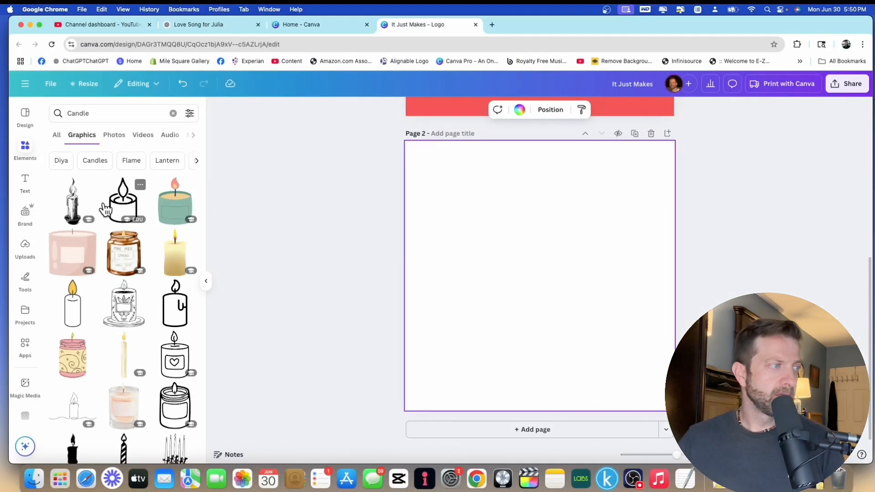
scroll(105, 207, down, 5)
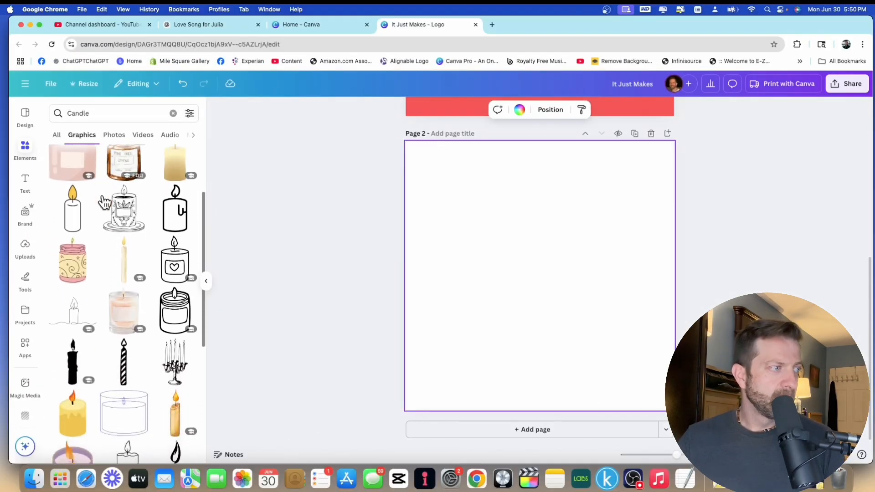
scroll(105, 203, down, 5)
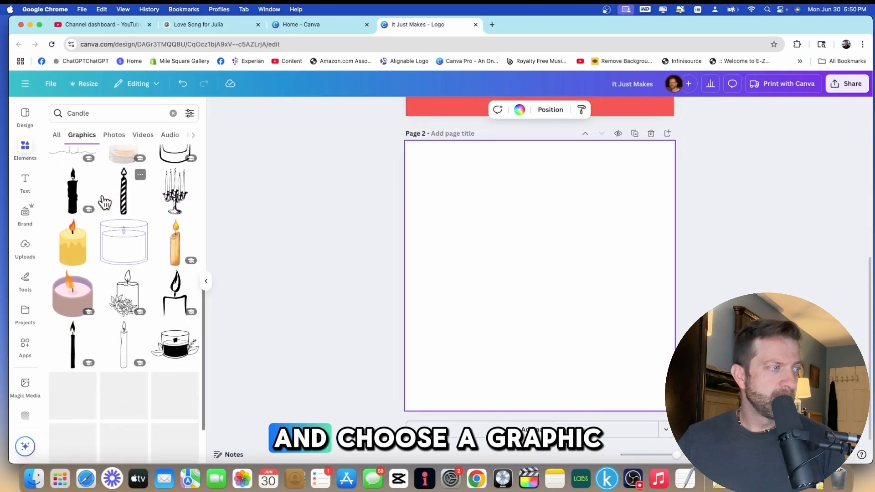
scroll(107, 202, down, 5)
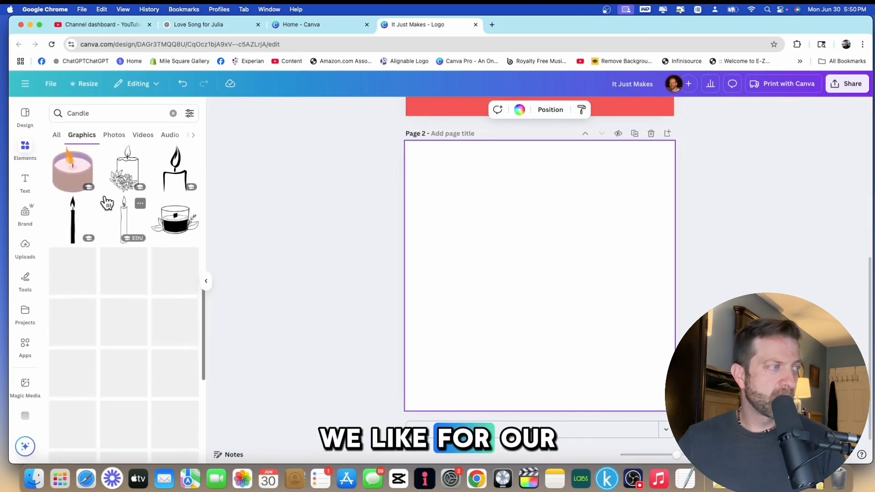
scroll(107, 201, down, 3)
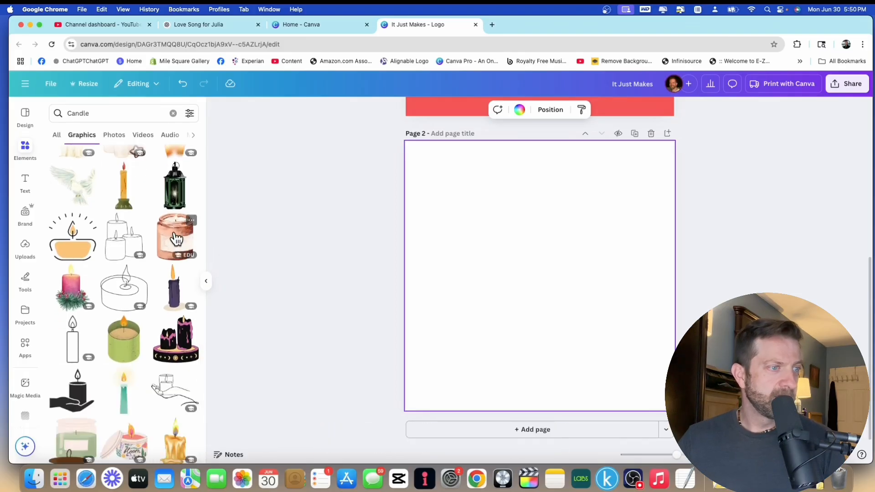
click(176, 238)
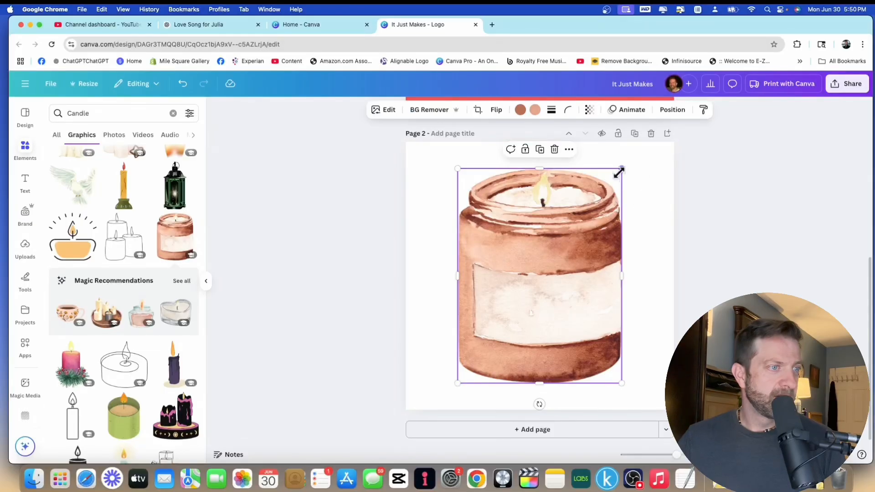
drag(619, 172, 559, 232)
drag(506, 312, 524, 292)
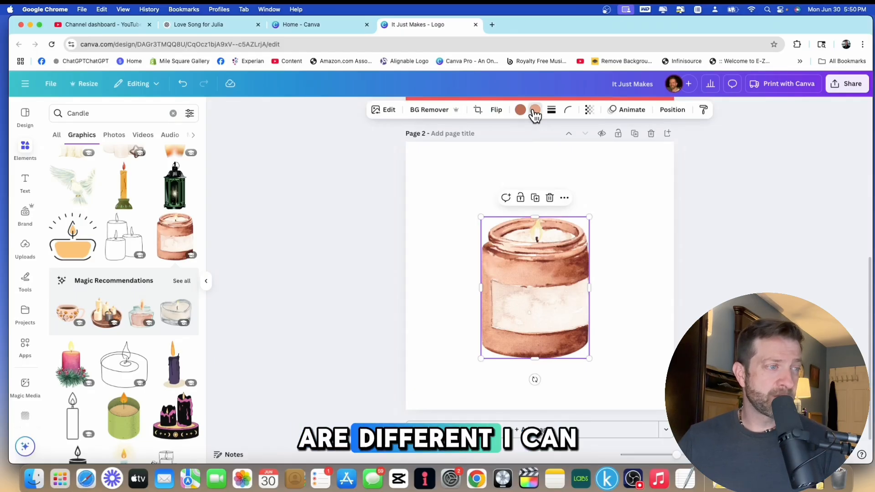
Recolour the candle jar graphic purple.
click(535, 112)
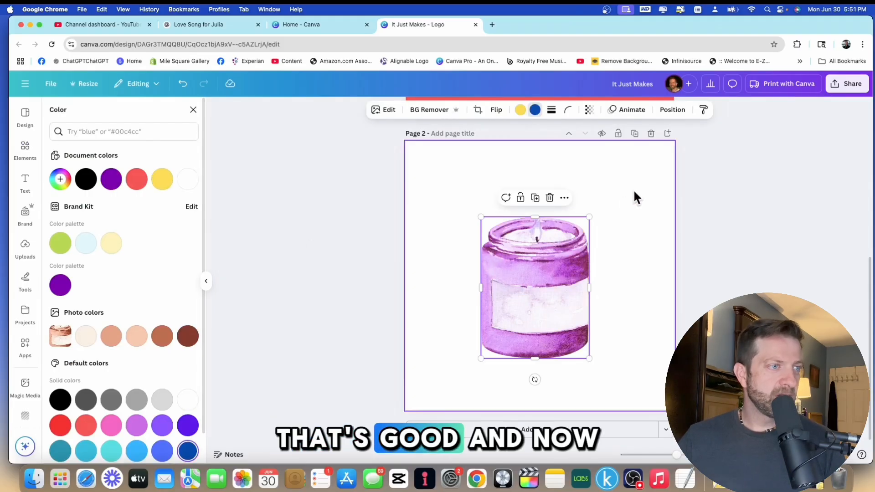
click(613, 200)
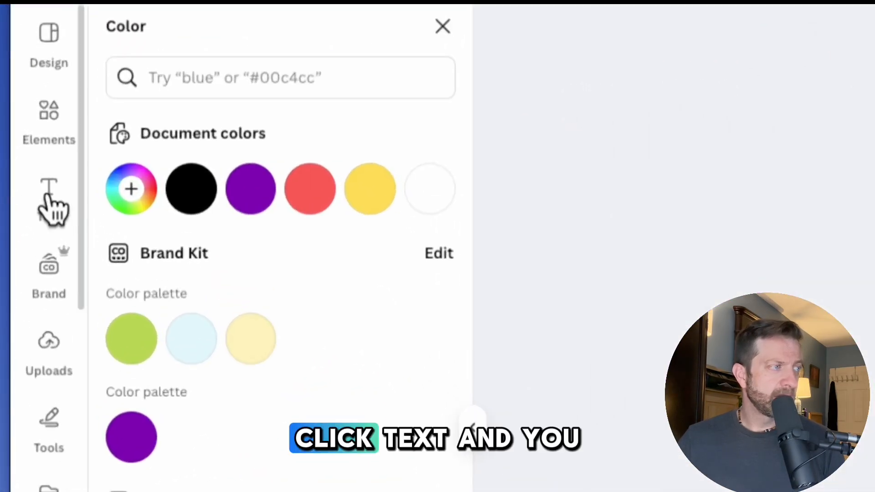
Browse the text font combinations and add a styled text design to the page.
click(52, 203)
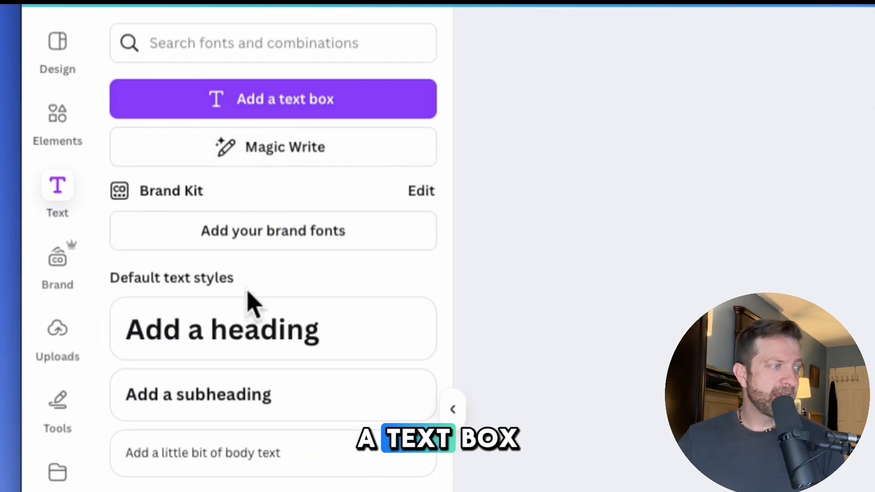
scroll(246, 335, down, 5)
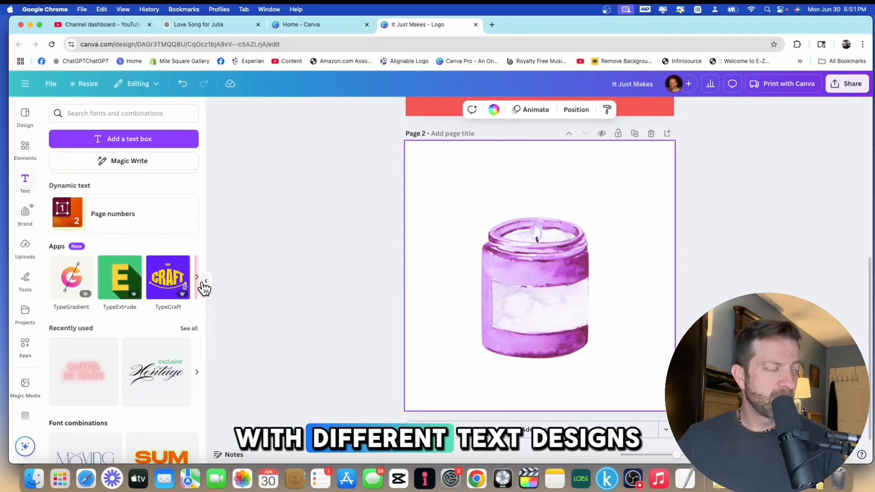
scroll(145, 365, down, 1)
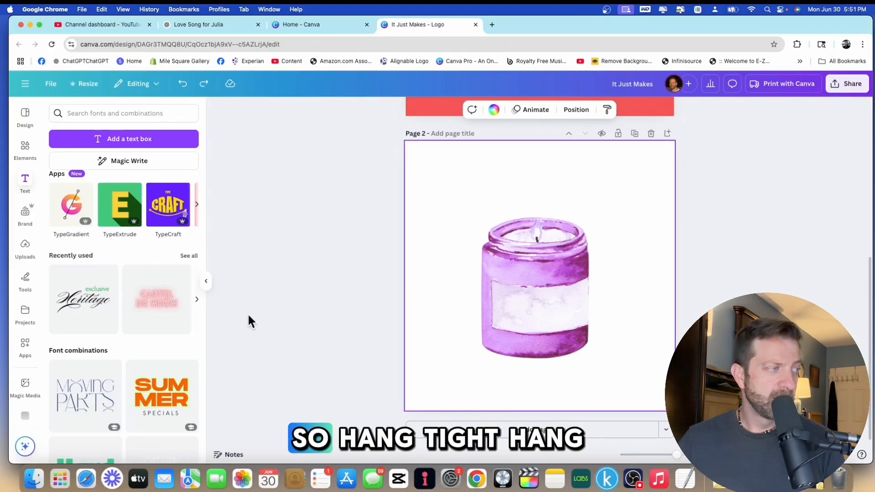
scroll(111, 375, down, 10)
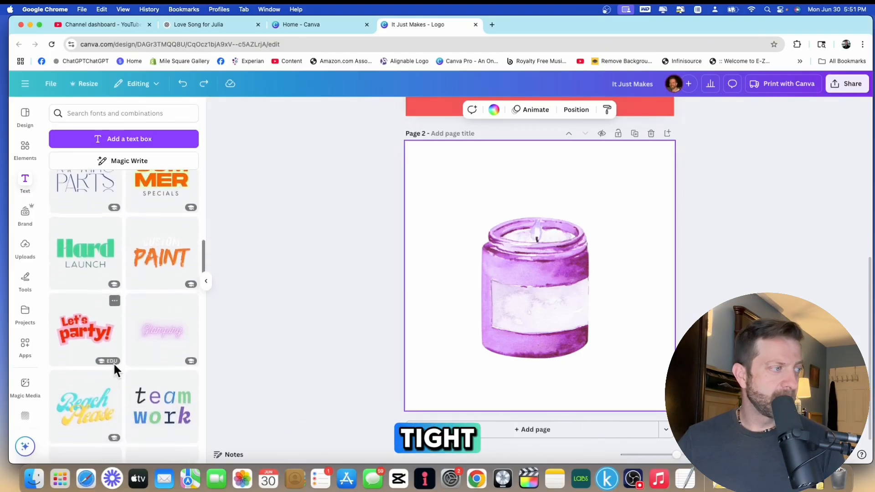
click(84, 305)
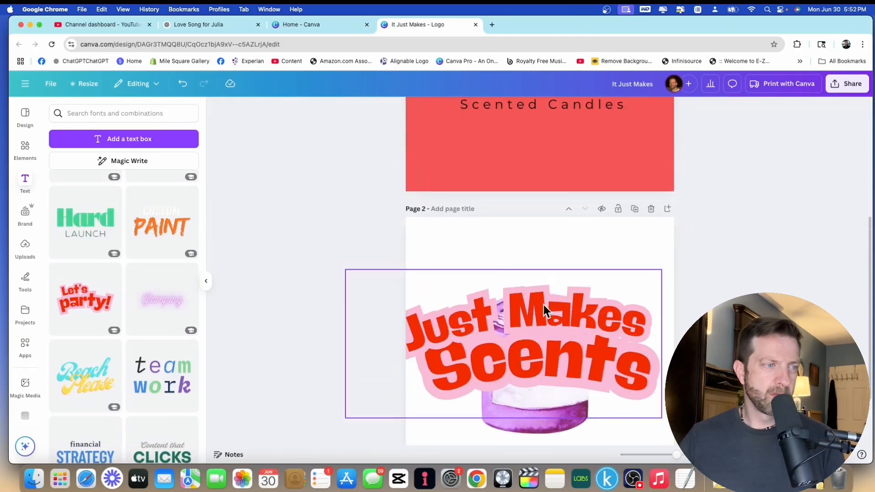
Resize and position the It Just Makes Scents text design above the candle graphic.
drag(573, 298, 655, 337)
drag(530, 288, 512, 279)
scroll(512, 279, down, 1)
click(492, 273)
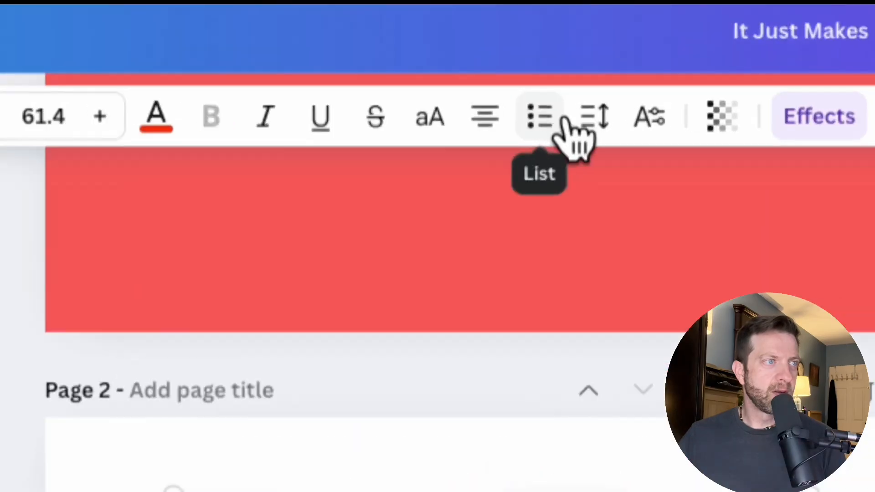
click(537, 109)
drag(536, 344, 531, 352)
drag(577, 404, 606, 441)
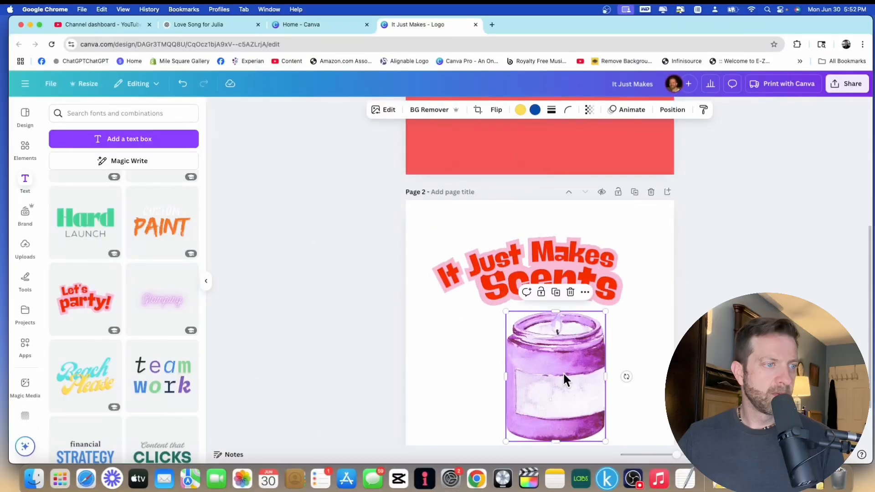
drag(562, 372, 547, 375)
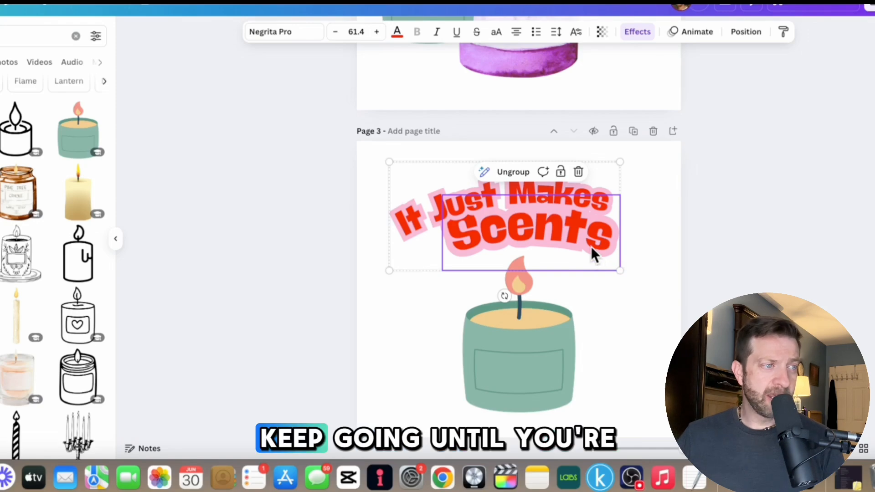
Scroll through the pages to compare the logo versions.
click(695, 242)
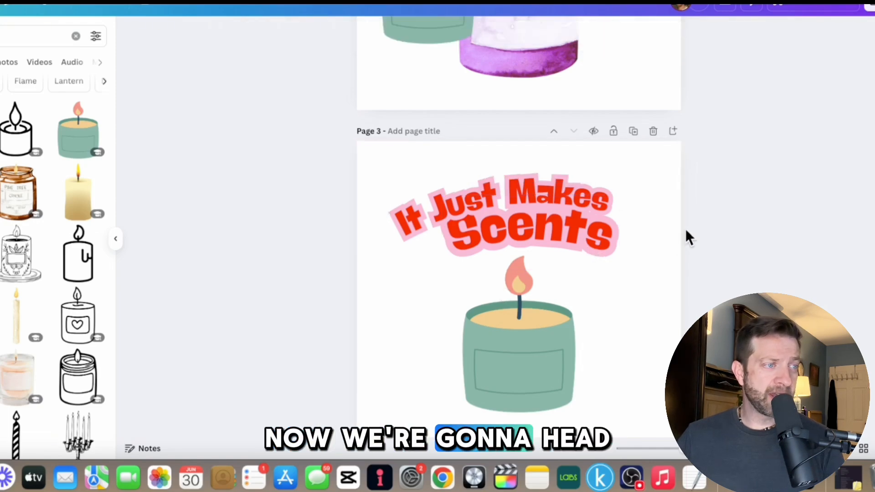
scroll(651, 223, up, 1)
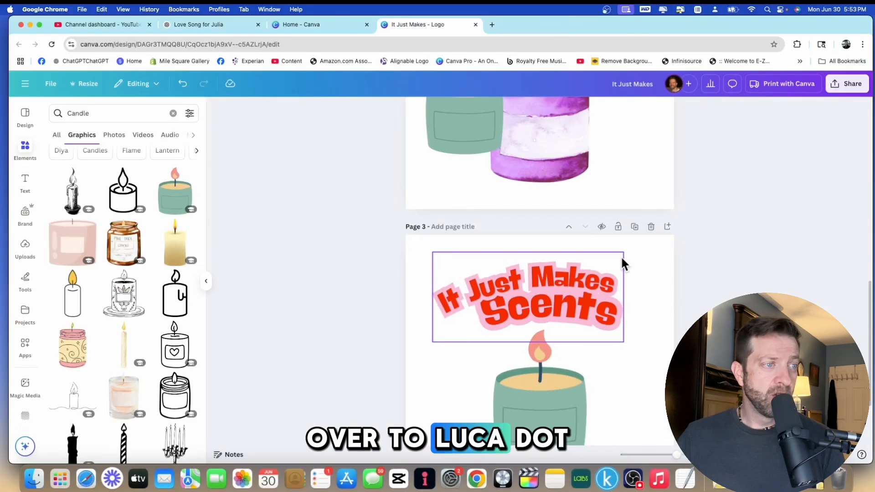
scroll(620, 256, down, 2)
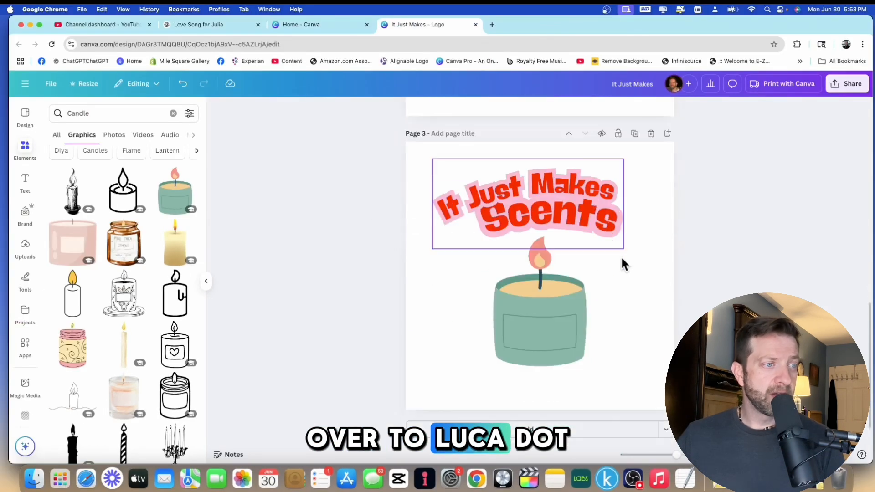
scroll(621, 258, up, 12)
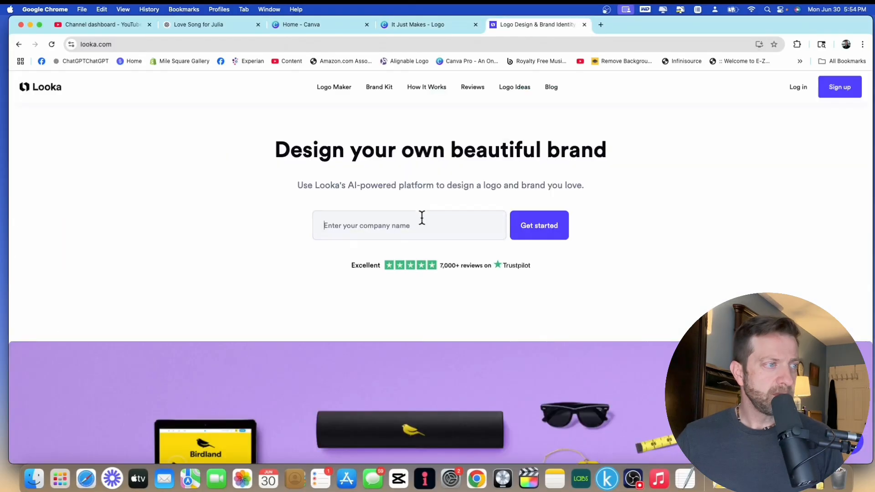
Switch to Looka and start a logo by entering the company name It Just Makes Scents.
click(422, 220)
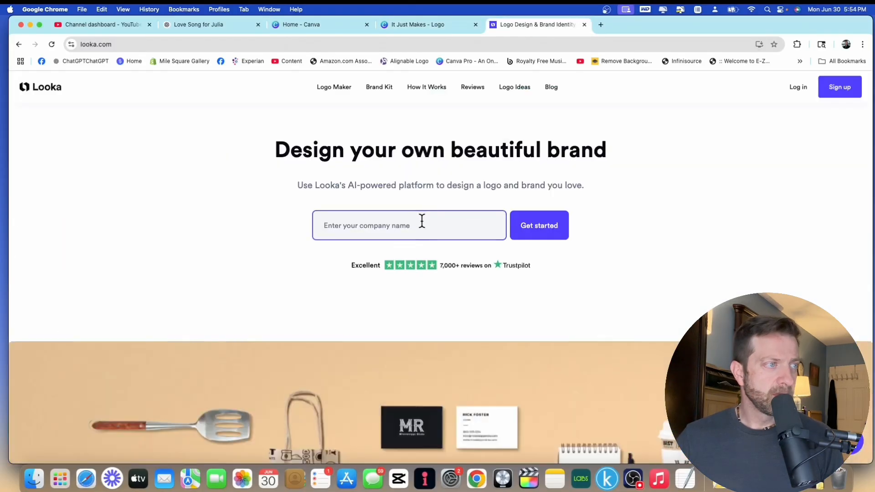
text(It Ku)
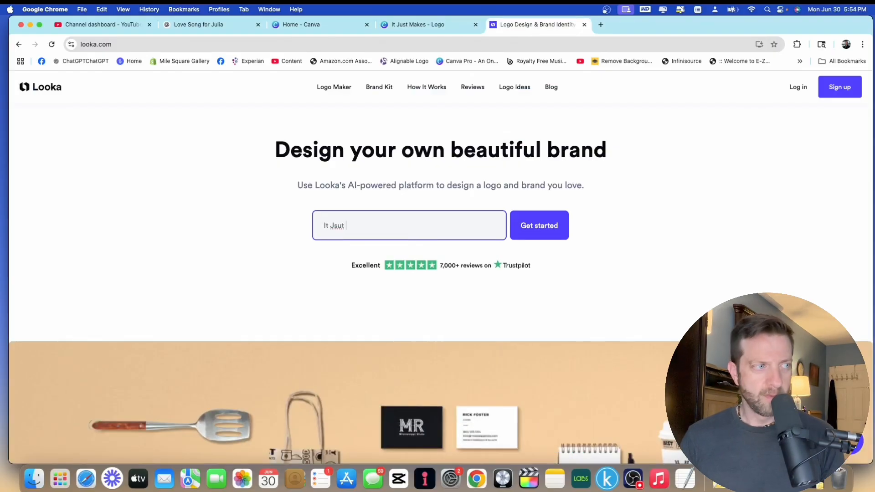
key(BackSpace)
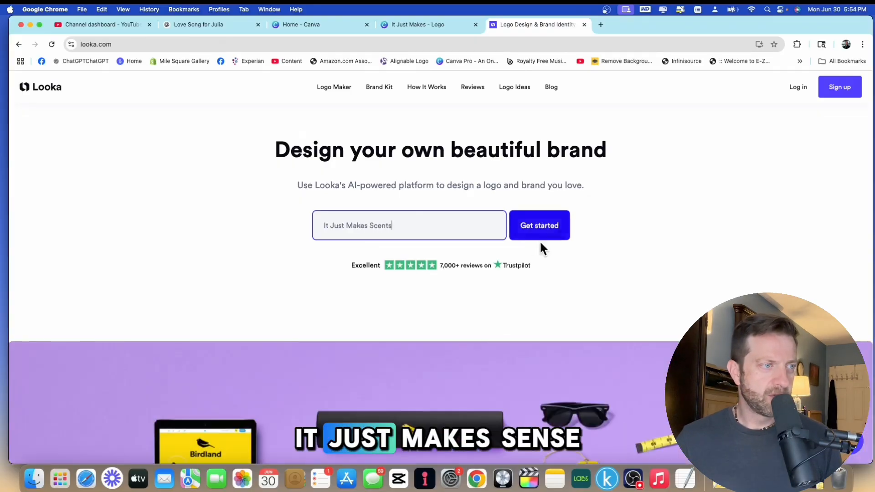
click(551, 236)
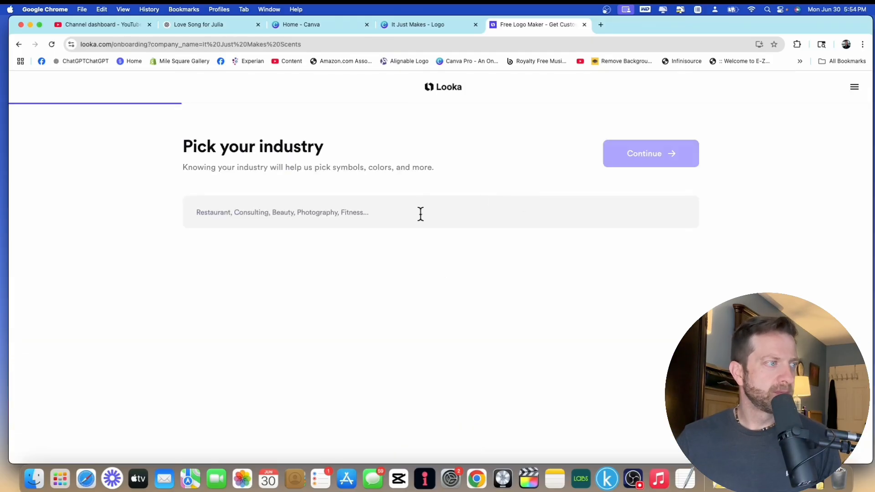
Set the industry to Candles and continue.
click(417, 215)
text(candle)
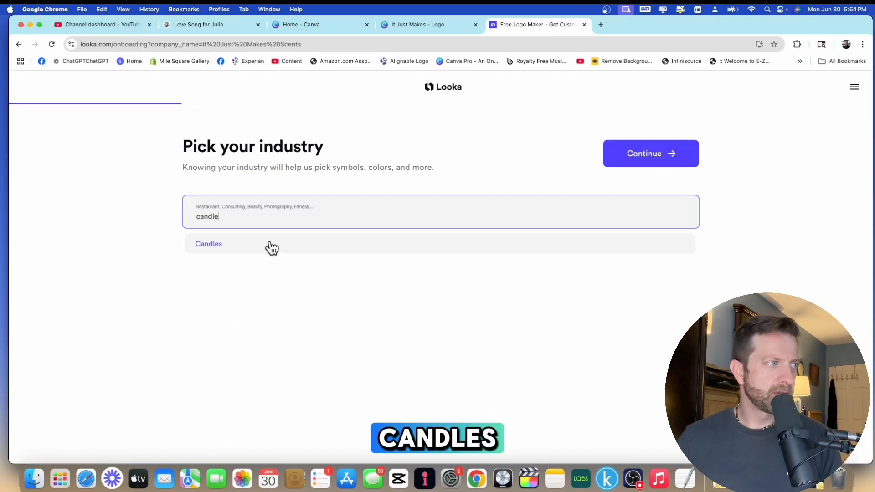
click(272, 249)
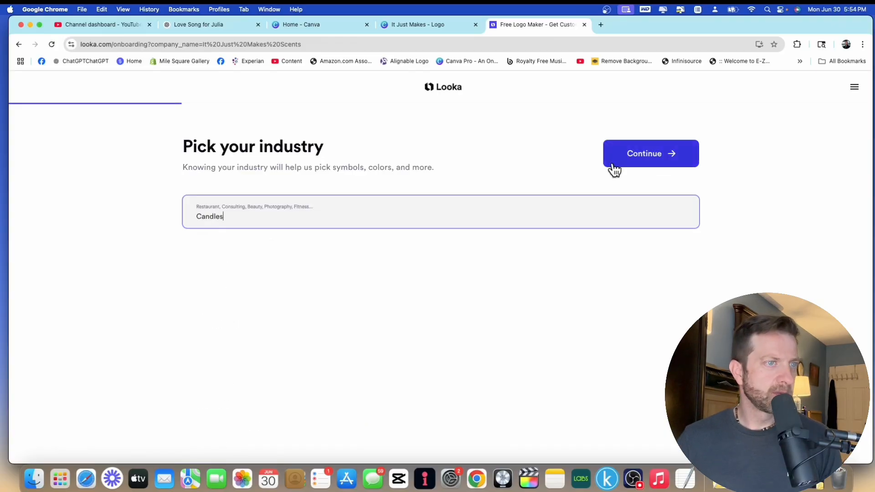
click(636, 164)
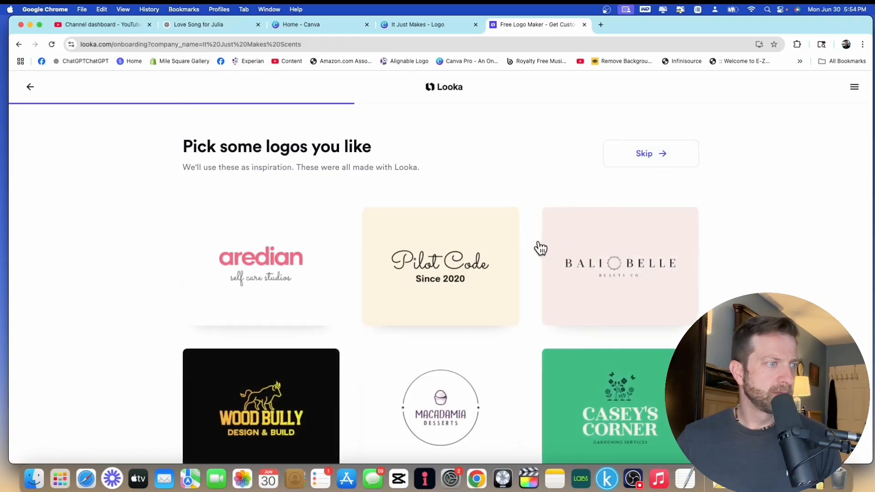
Select the Lovely Pet Care and teemvideo sample logos as inspiration.
scroll(541, 236, down, 2)
scroll(542, 237, up, 2)
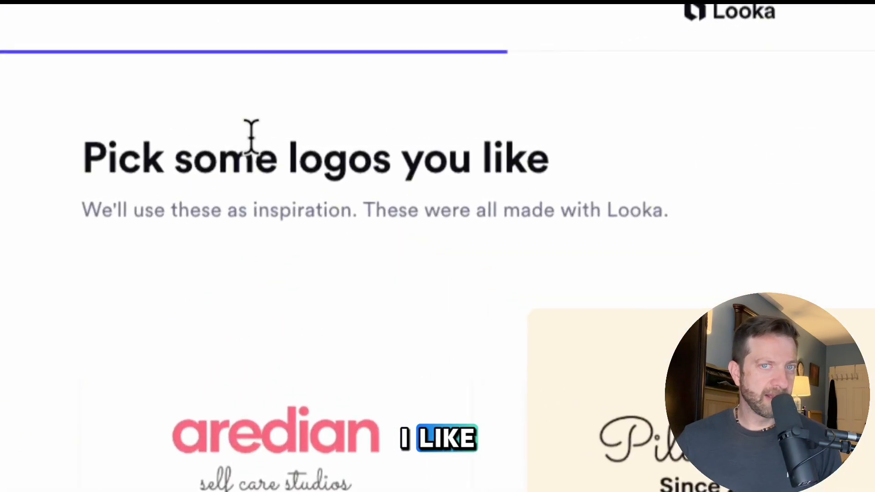
scroll(329, 145, down, 6)
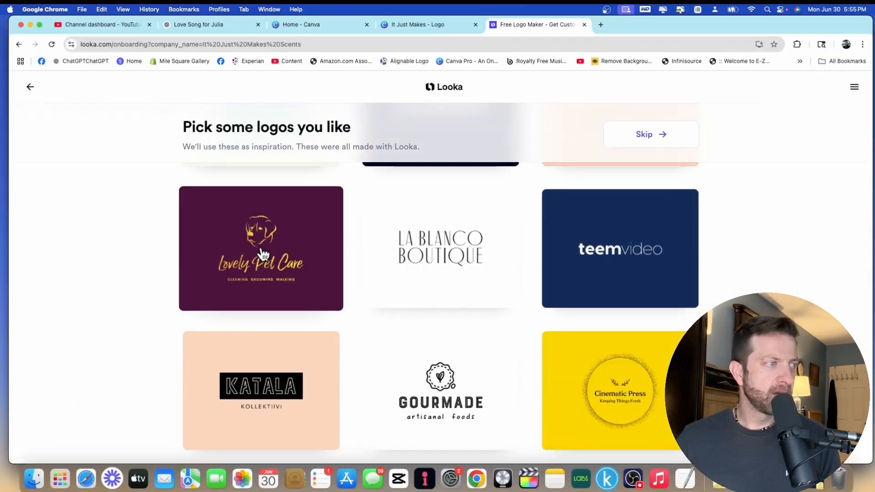
click(264, 254)
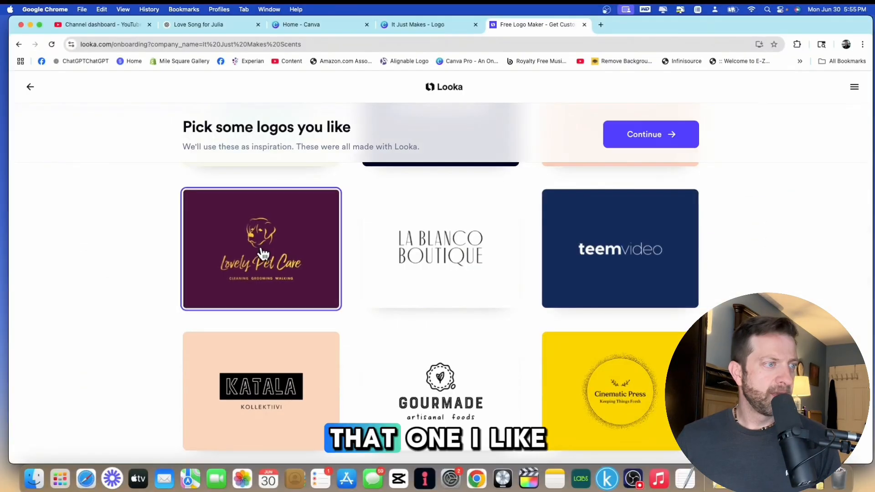
click(588, 263)
Also select the Sunflower Financial and Headlines sample logos, then continue.
scroll(597, 265, down, 4)
scroll(597, 266, down, 8)
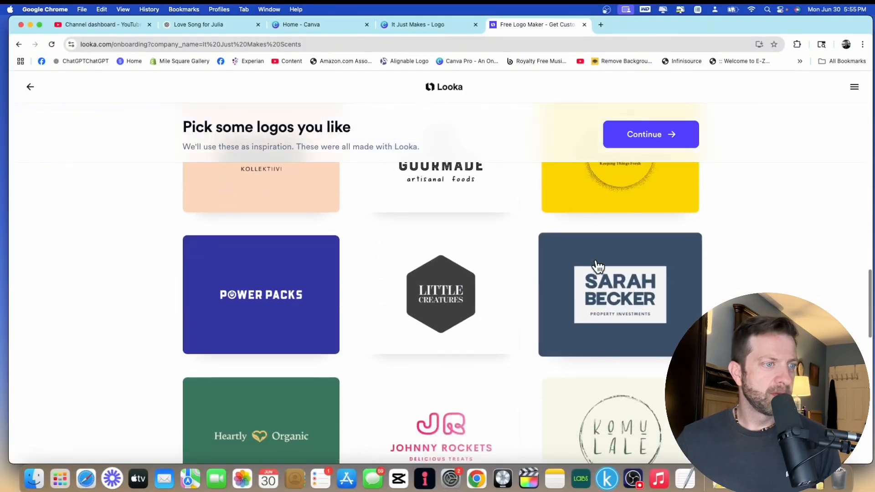
scroll(593, 269, down, 5)
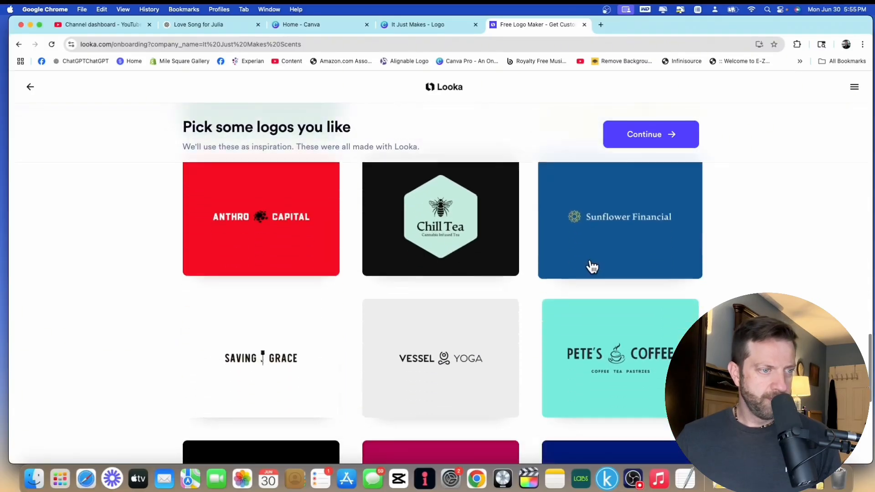
click(621, 229)
scroll(621, 229, down, 4)
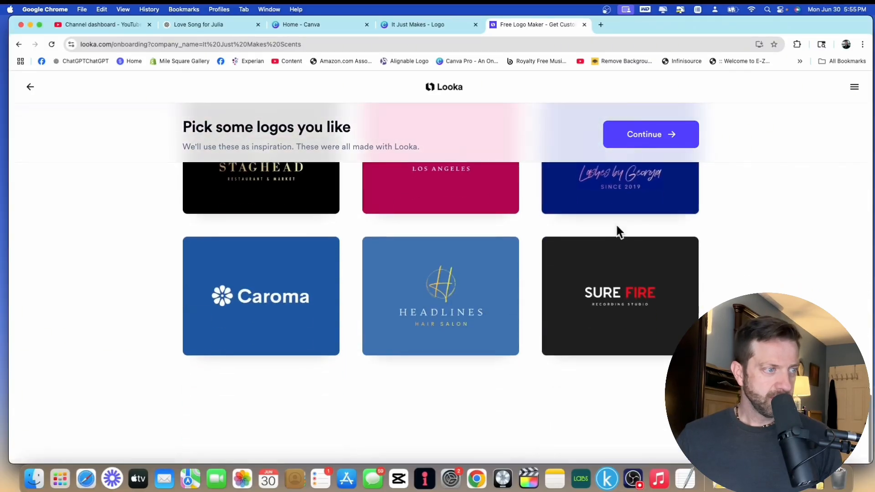
click(456, 308)
right_click(666, 133)
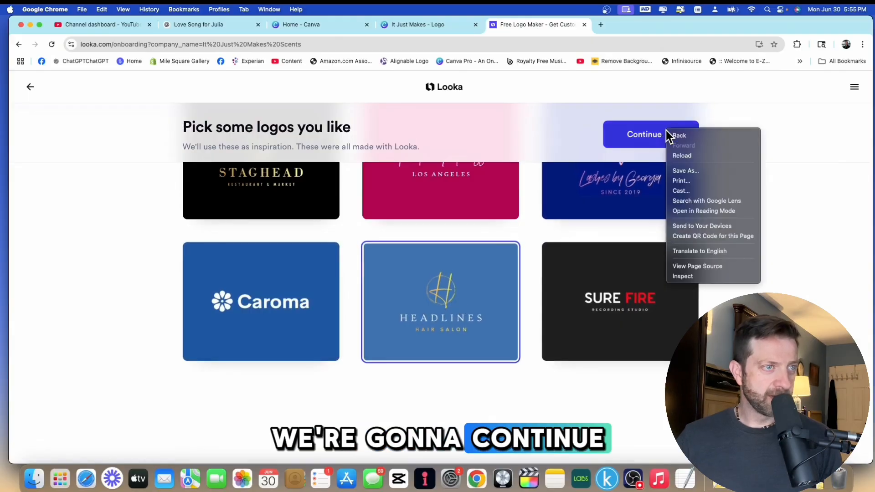
click(629, 136)
click(630, 135)
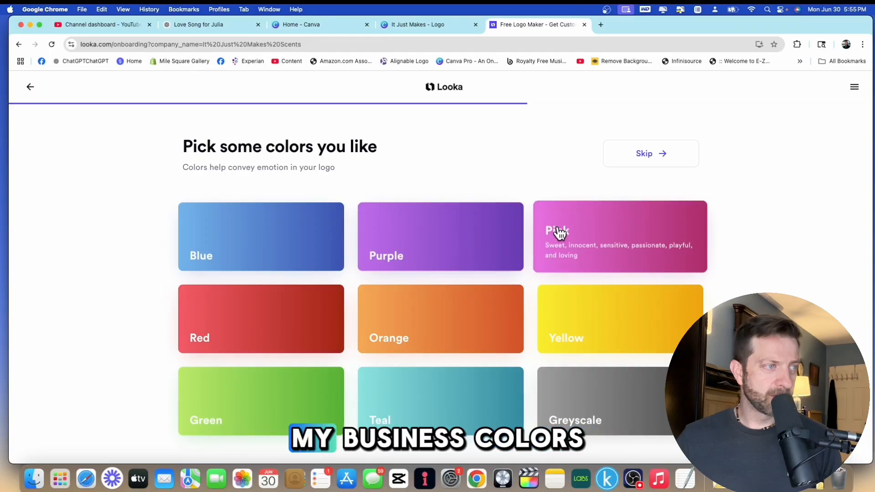
Pick Yellow and Teal as the logo colors and continue.
click(578, 316)
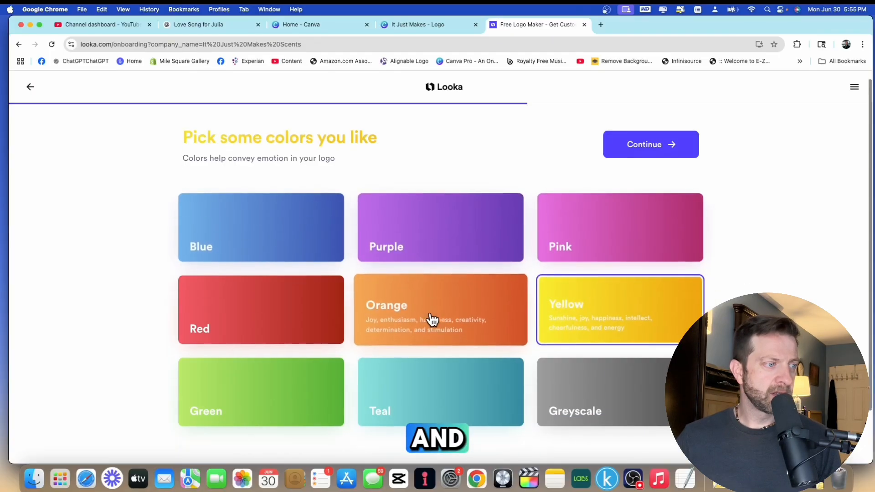
scroll(433, 316, down, 3)
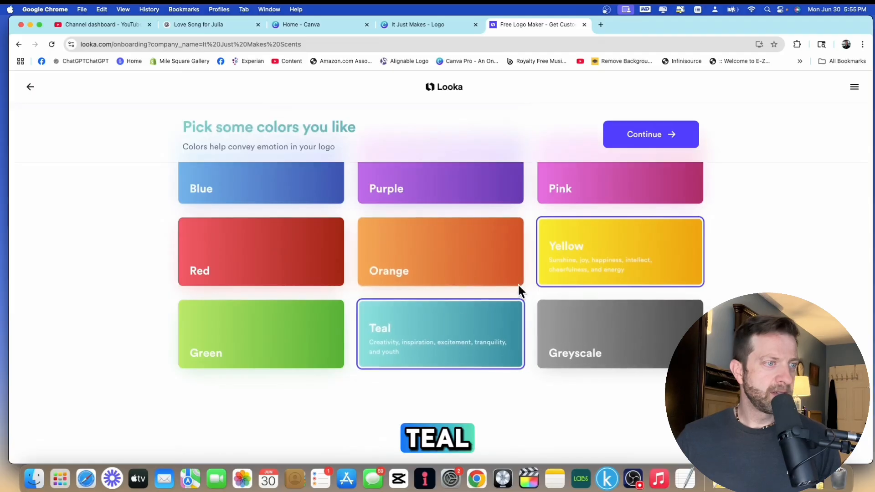
click(672, 134)
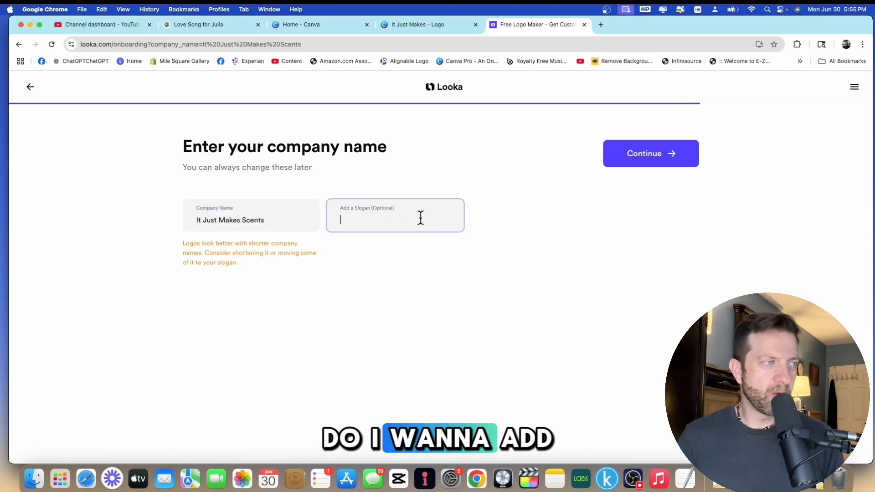
Continue without a slogan and choose Candles, Flame, Heart and Tranquility as symbol types.
click(651, 155)
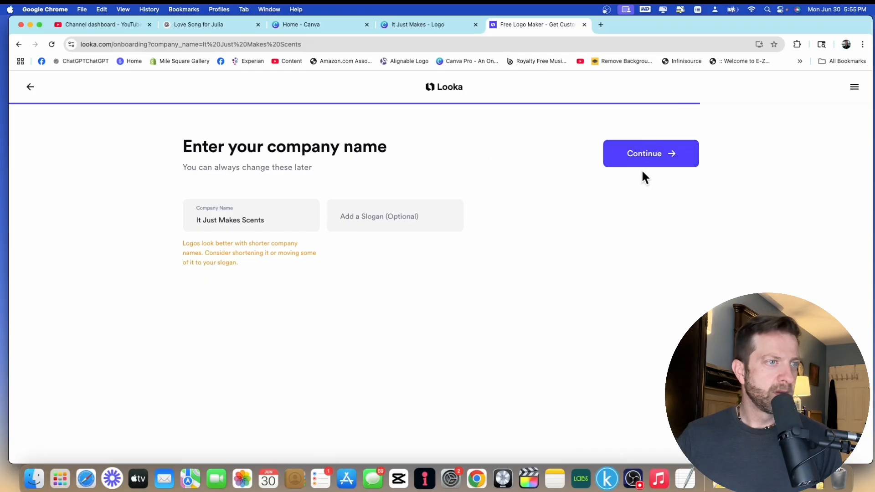
click(650, 165)
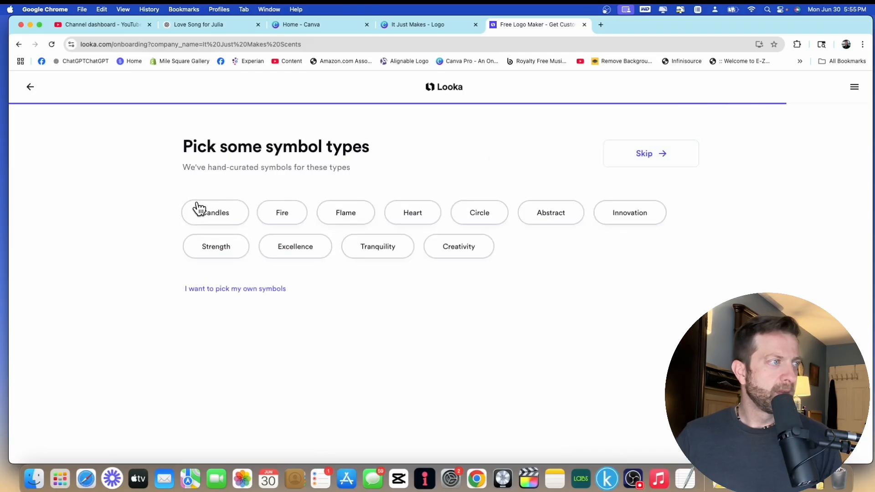
click(221, 216)
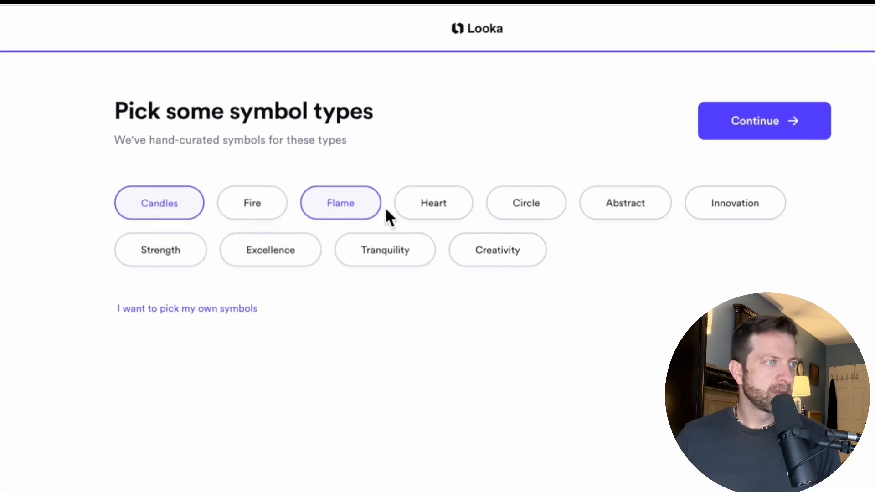
click(436, 206)
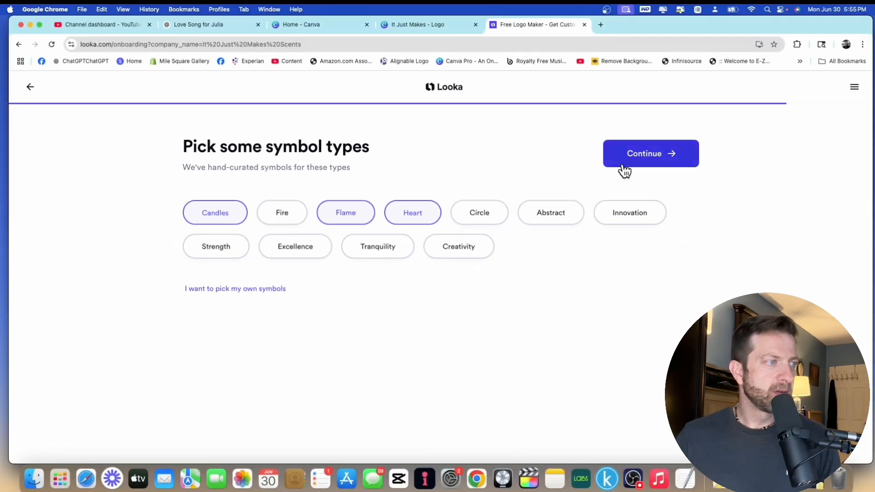
click(384, 251)
click(681, 159)
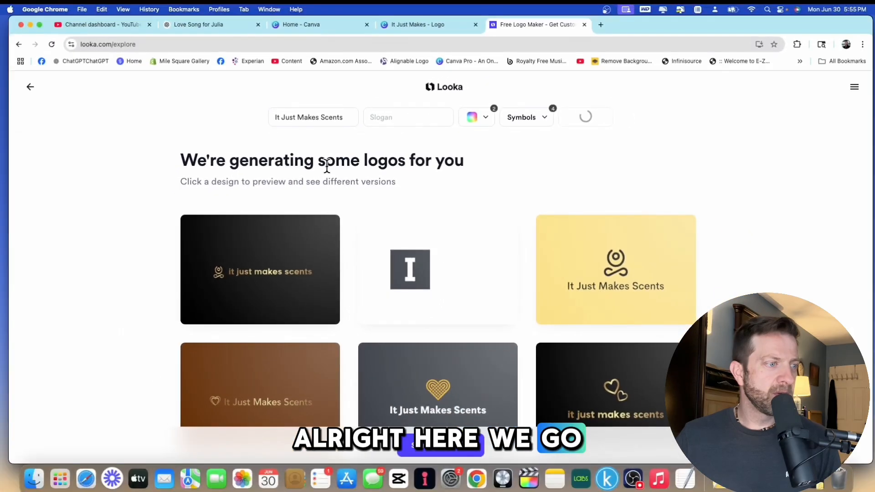
Dismiss the sign-up prompt by continuing as a guest.
scroll(488, 252, down, 5)
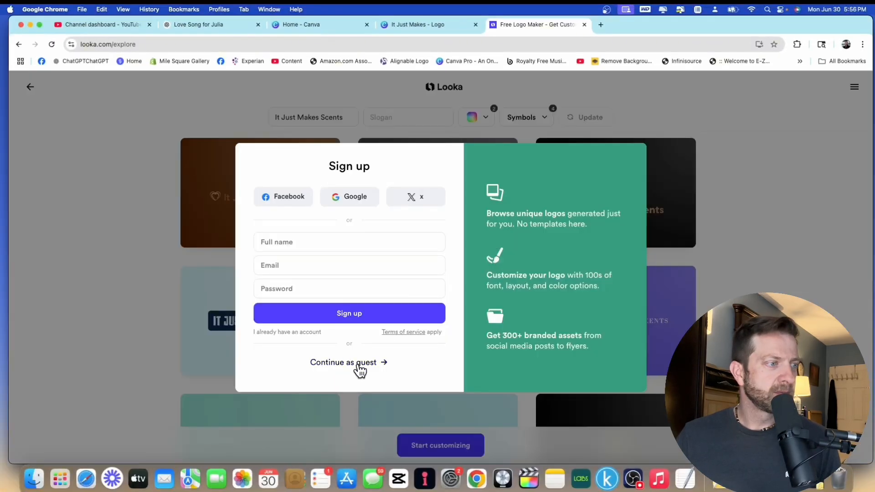
click(358, 362)
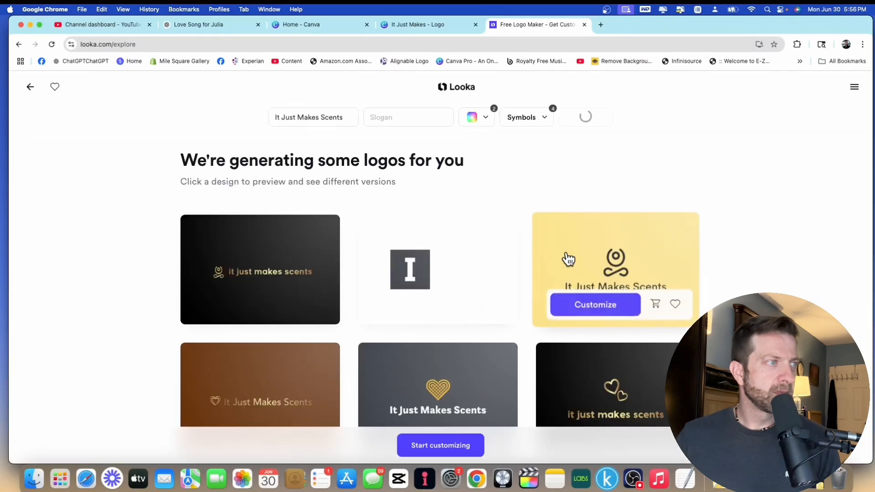
Scroll through the generated logo options to compare them.
scroll(488, 201, down, 4)
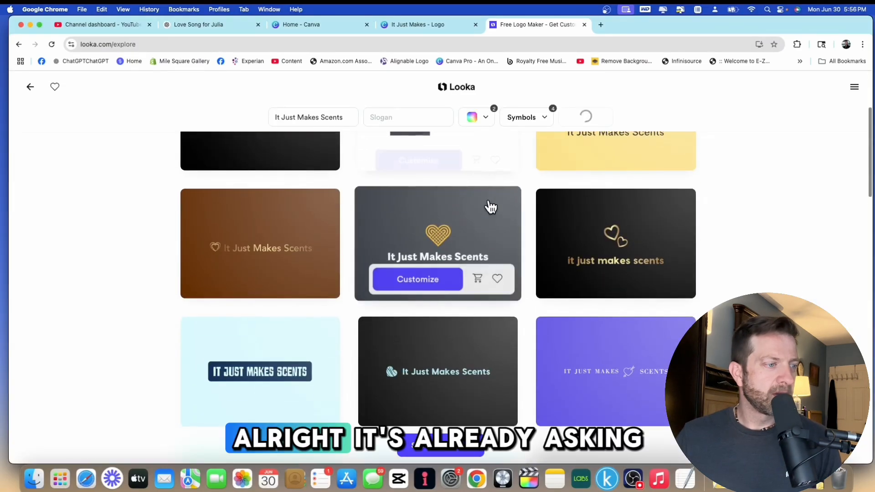
scroll(531, 171, up, 4)
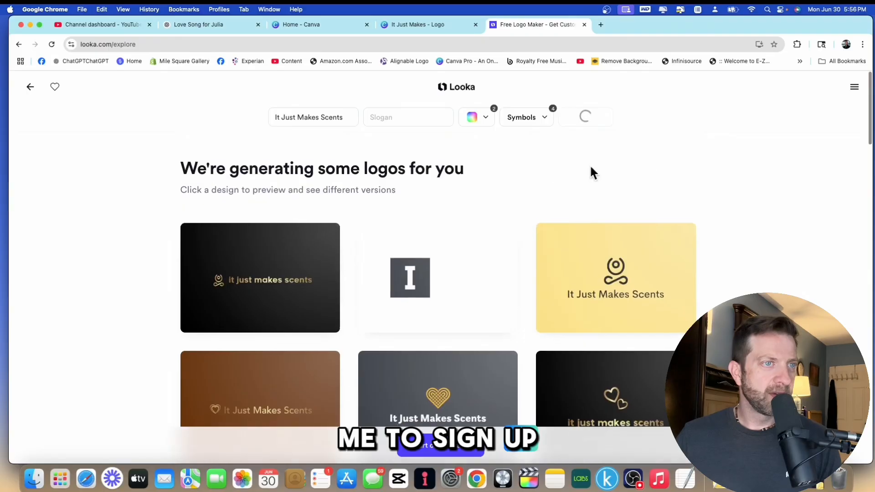
scroll(564, 170, down, 4)
mouse_move(423, 240)
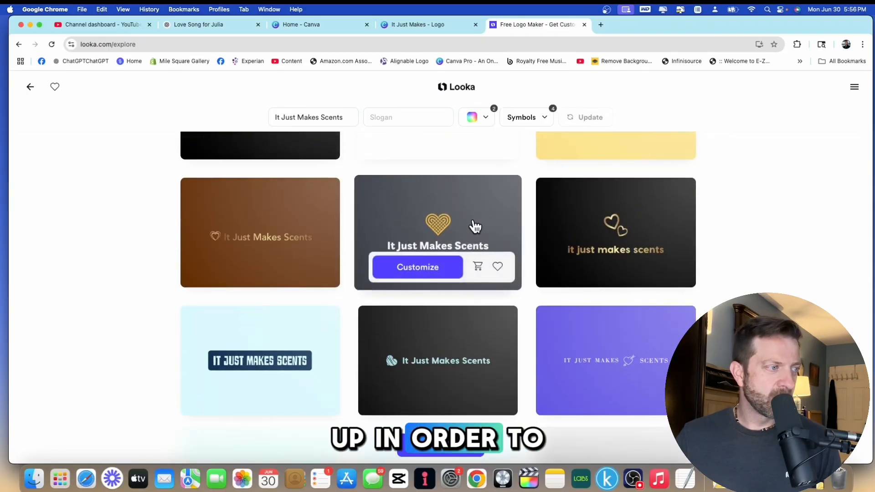
scroll(474, 227, down, 7)
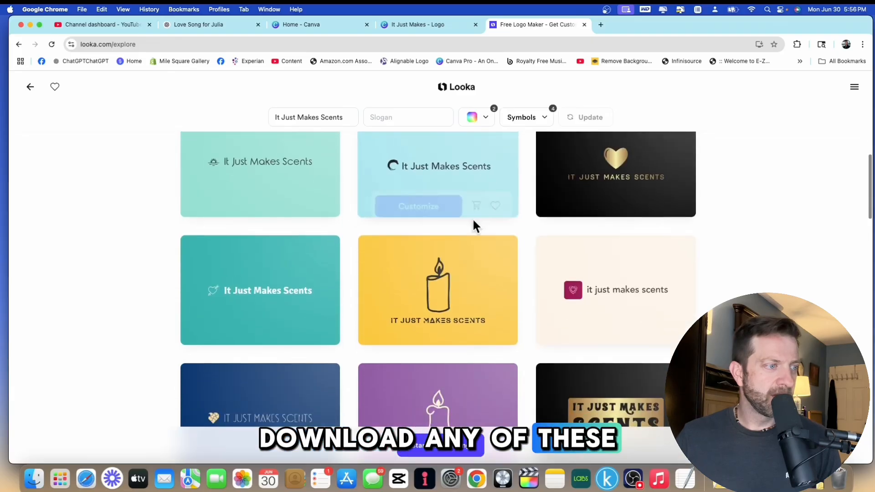
scroll(449, 269, down, 2)
mouse_move(273, 198)
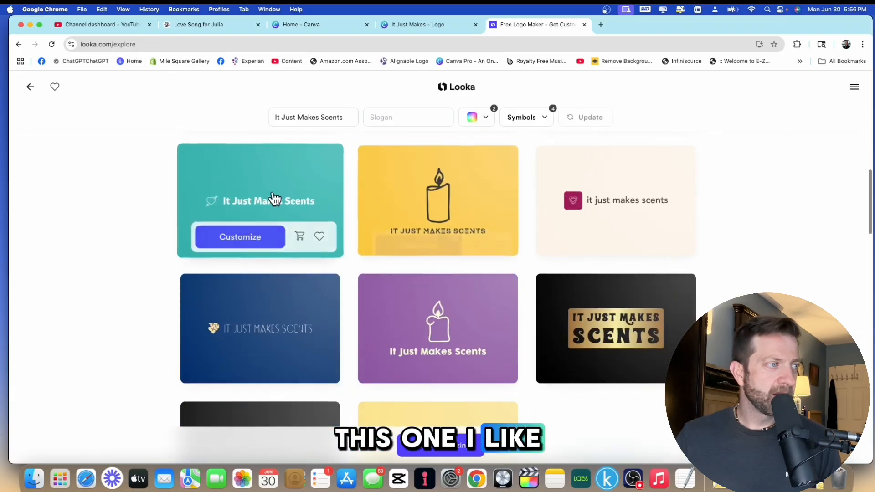
scroll(514, 258, down, 8)
scroll(515, 256, up, 9)
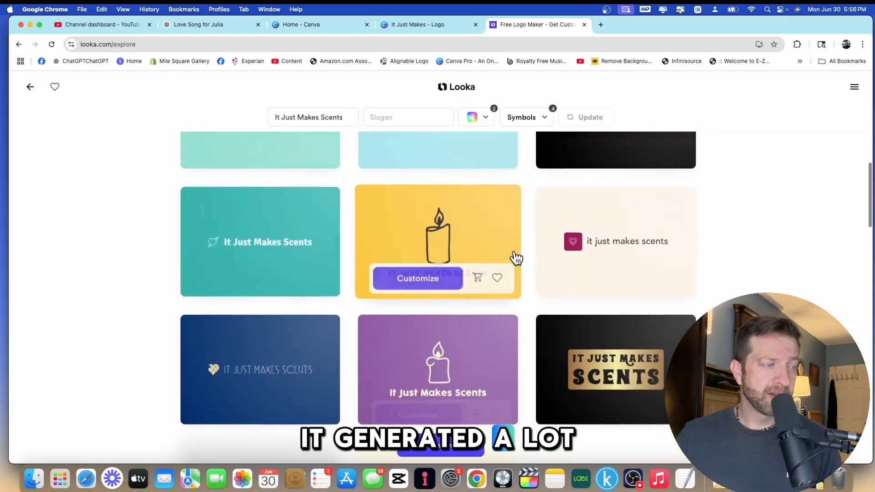
scroll(515, 257, up, 10)
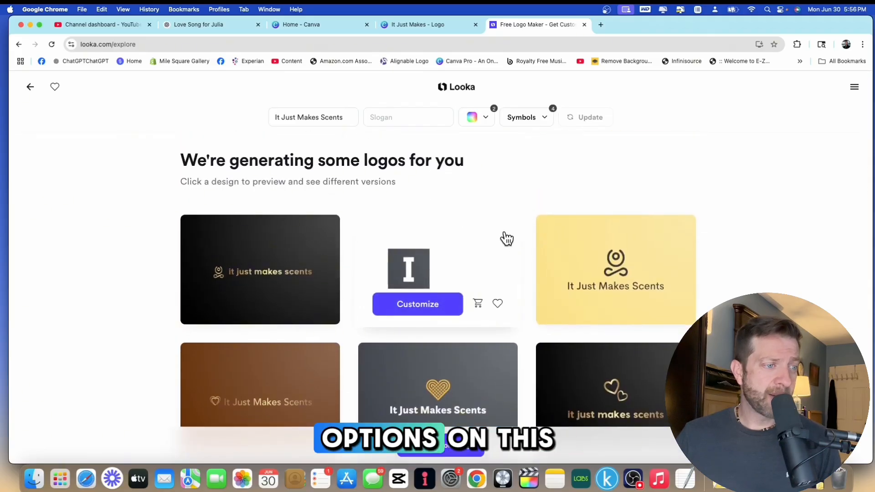
scroll(507, 238, down, 8)
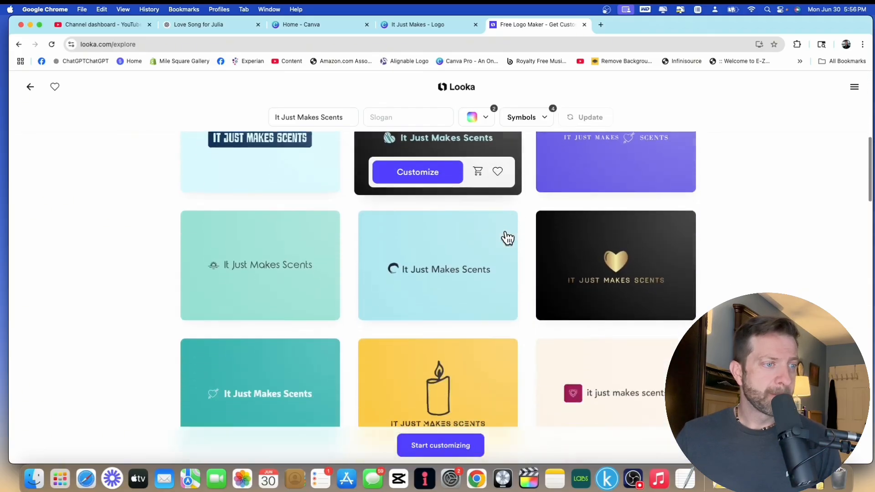
scroll(507, 238, down, 4)
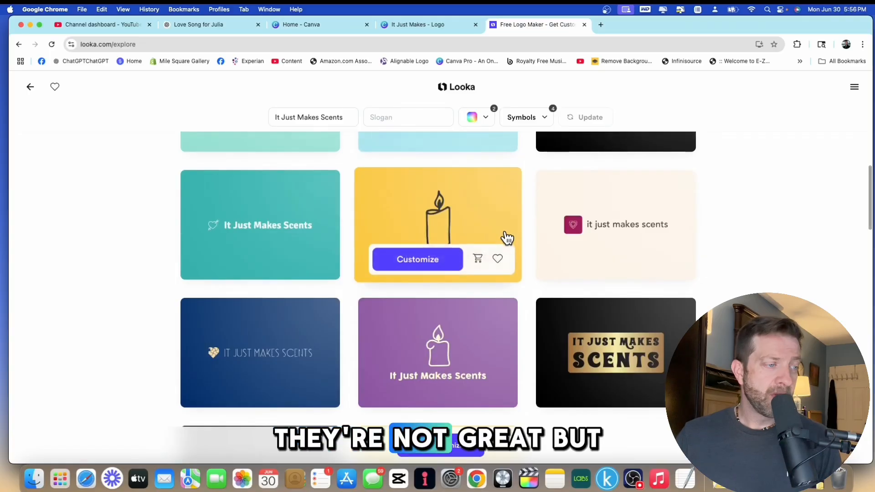
scroll(489, 219, down, 10)
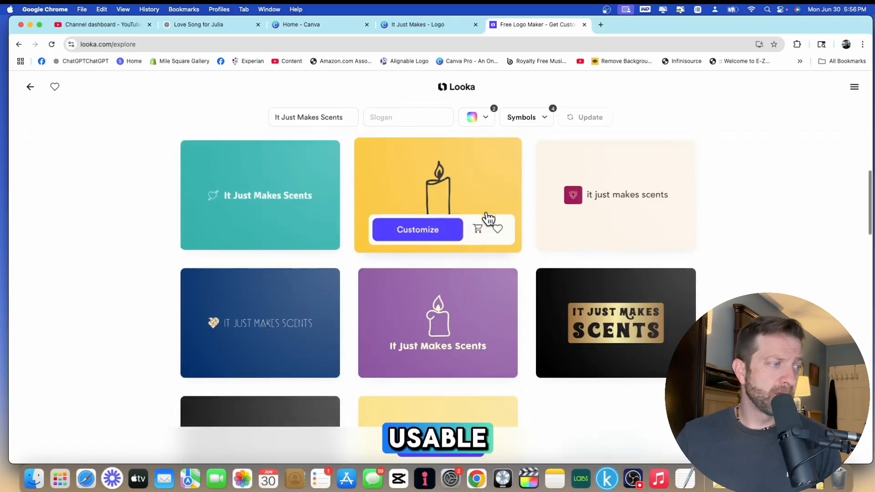
scroll(466, 185, down, 2)
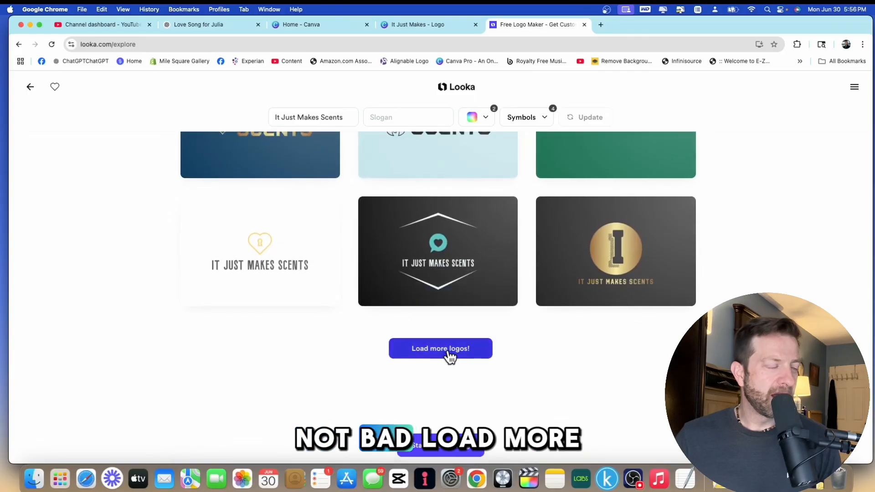
scroll(514, 283, up, 15)
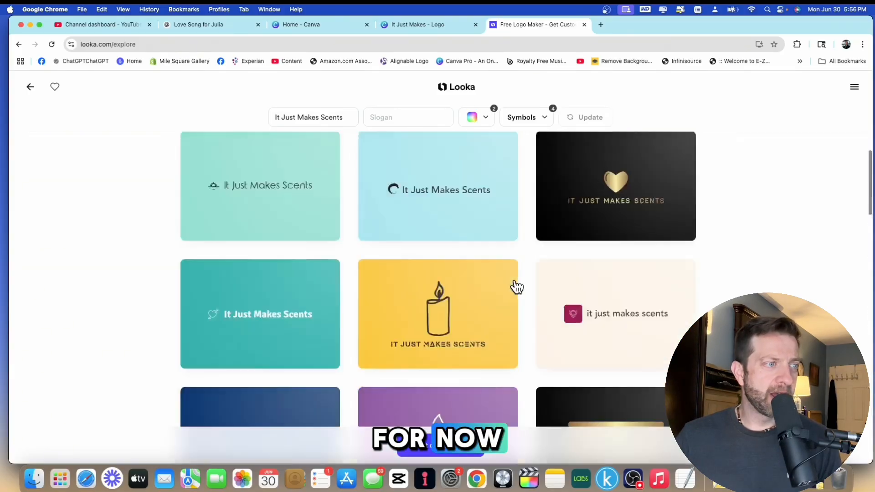
scroll(514, 287, down, 3)
scroll(621, 296, up, 3)
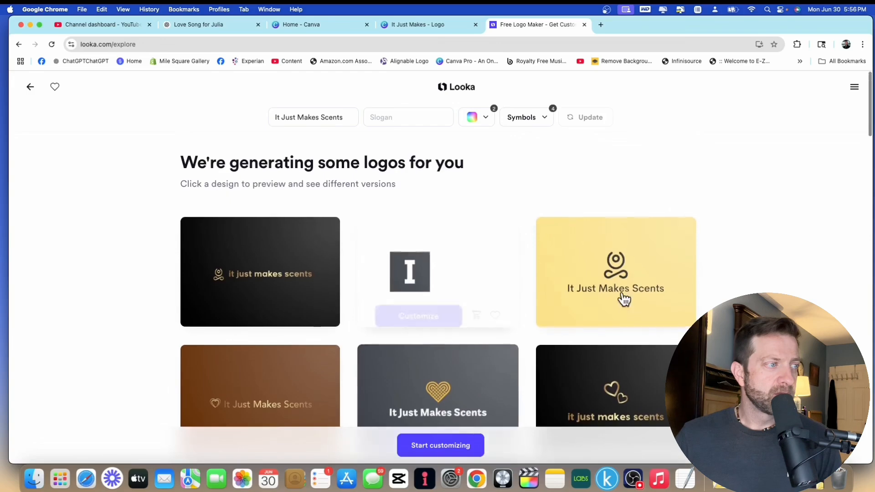
scroll(585, 287, down, 1)
scroll(585, 286, down, 9)
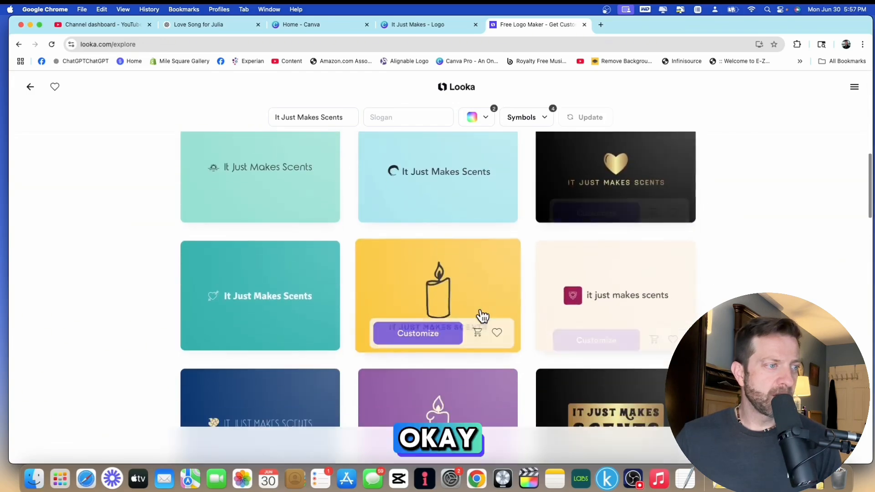
scroll(469, 319, down, 1)
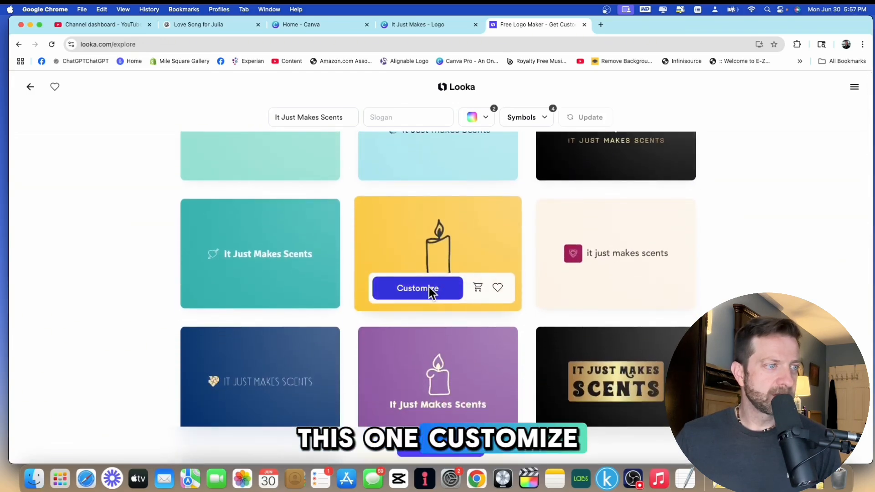
Open the yellow candle logo in the editor for customizing and review its mockups.
click(430, 288)
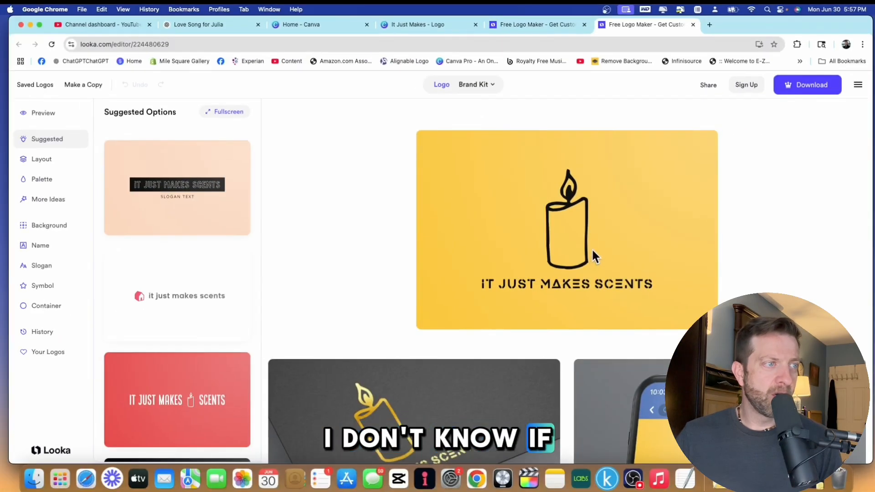
scroll(652, 242, down, 4)
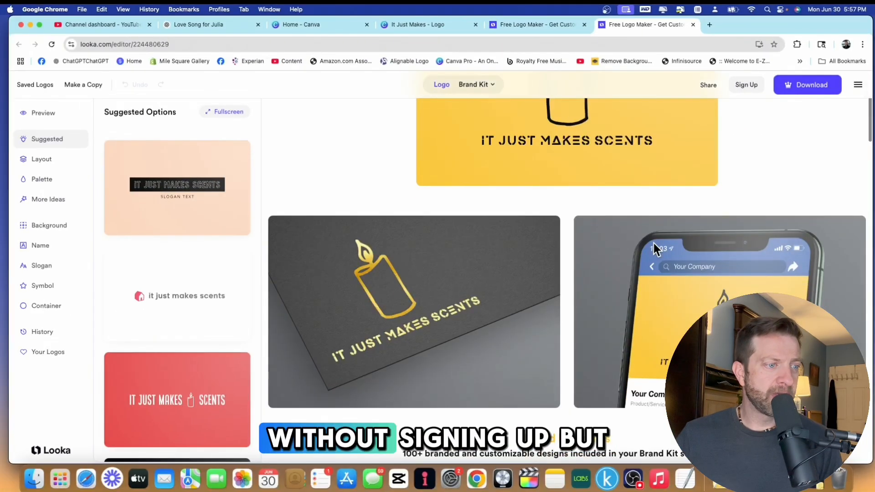
scroll(652, 241, up, 3)
scroll(652, 248, up, 1)
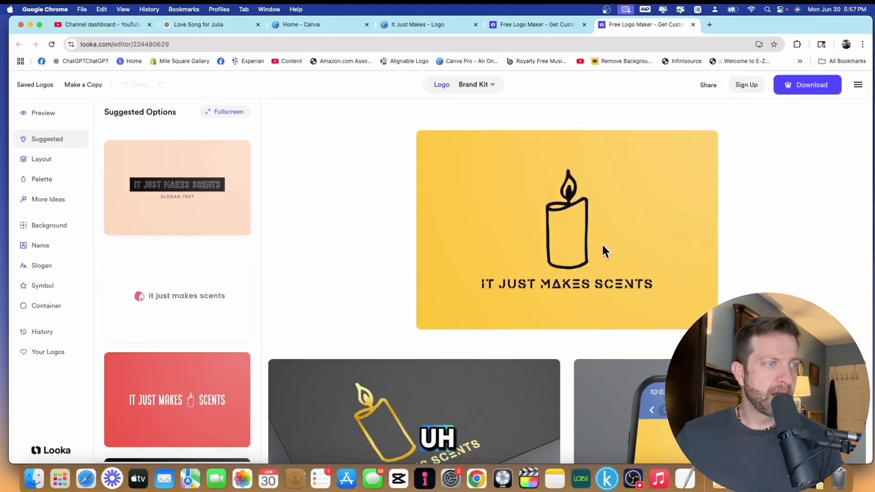